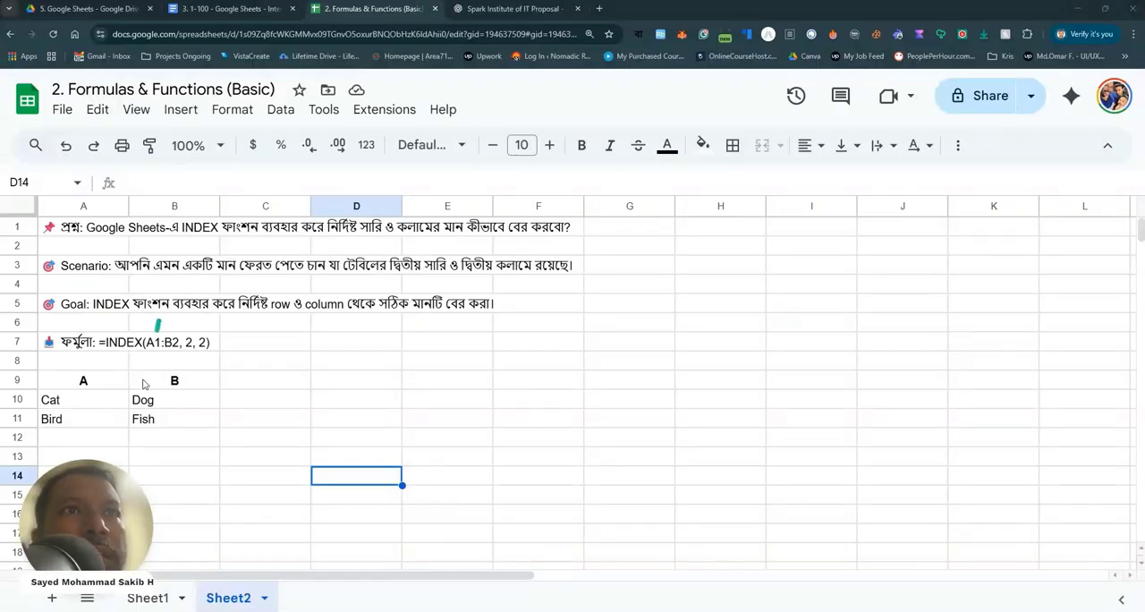
Clear the A and B header labels from cells A9:B9 above the animal table.
click(20, 419)
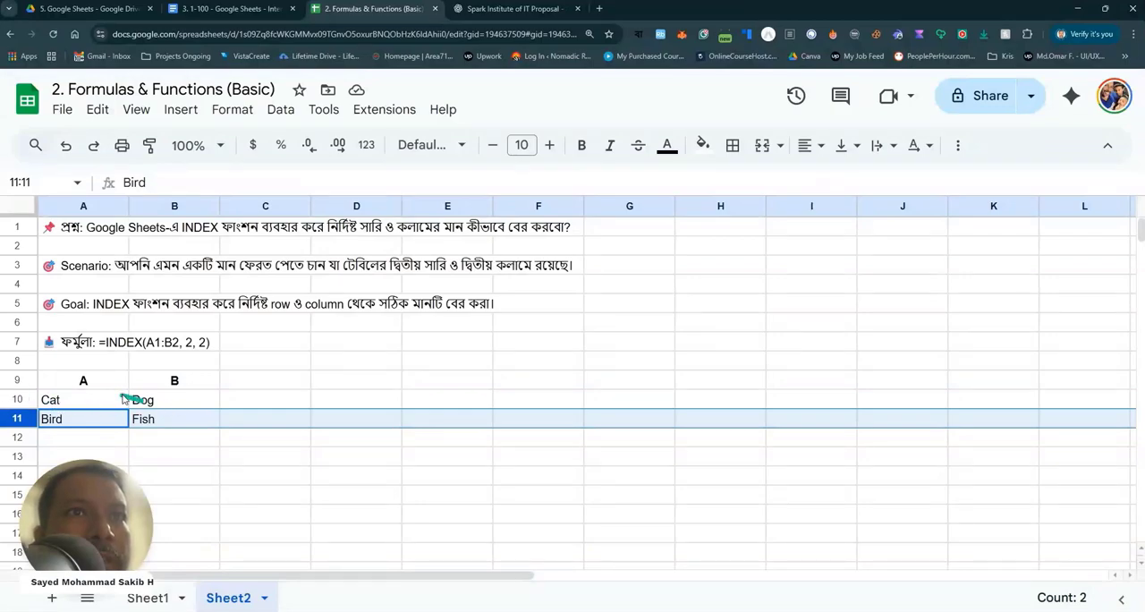
drag(105, 387, 171, 383)
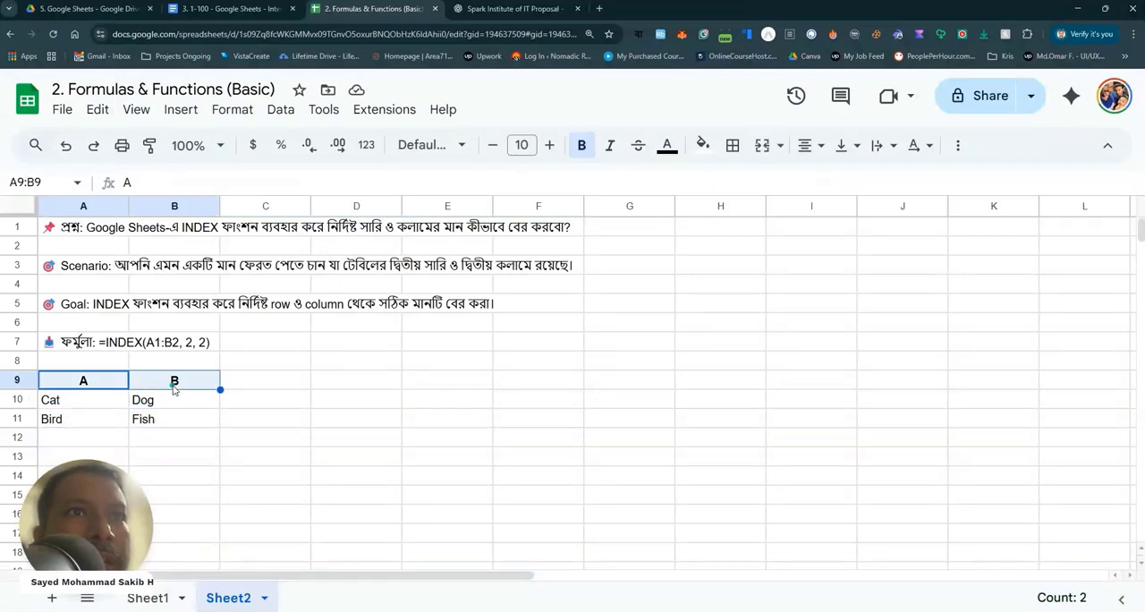
key(Delete)
click(168, 437)
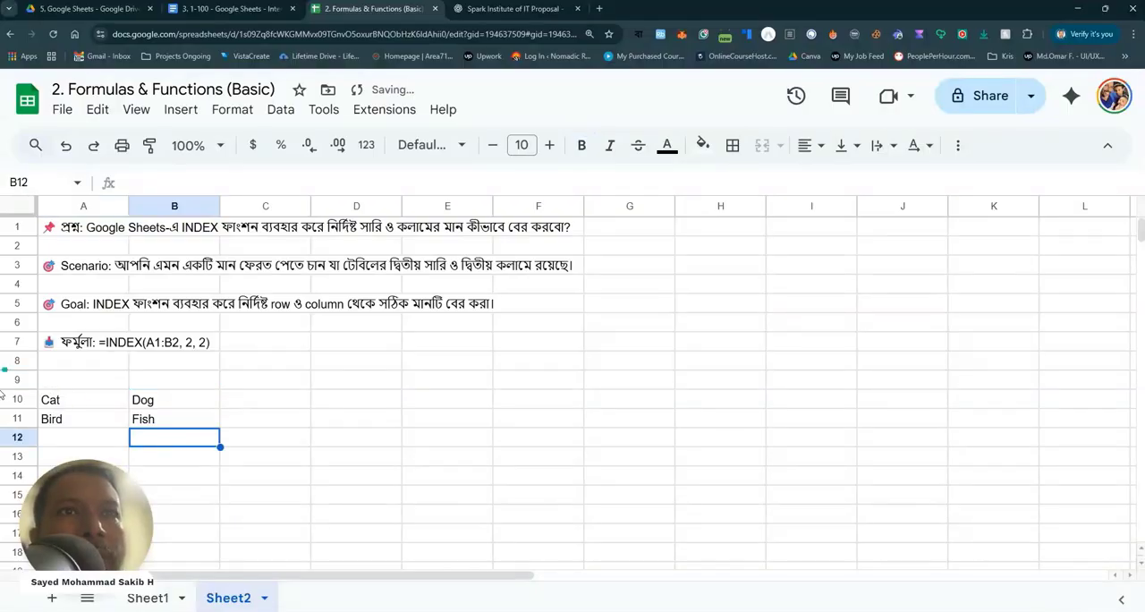
Examine where the animal table's second row (row 11) and second column (column B) intersect.
click(17, 419)
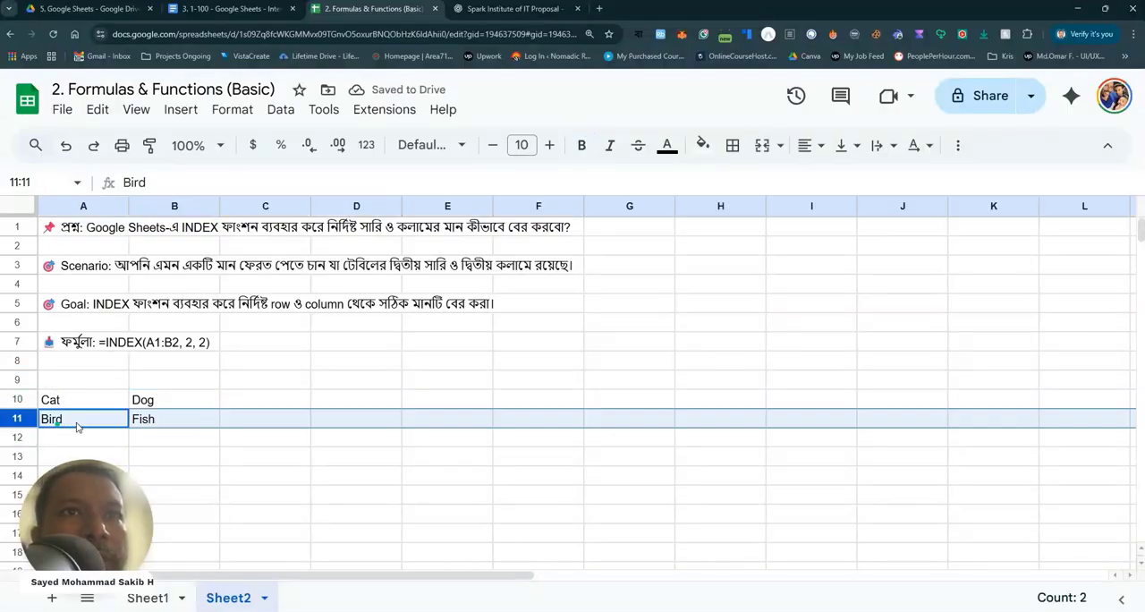
click(184, 418)
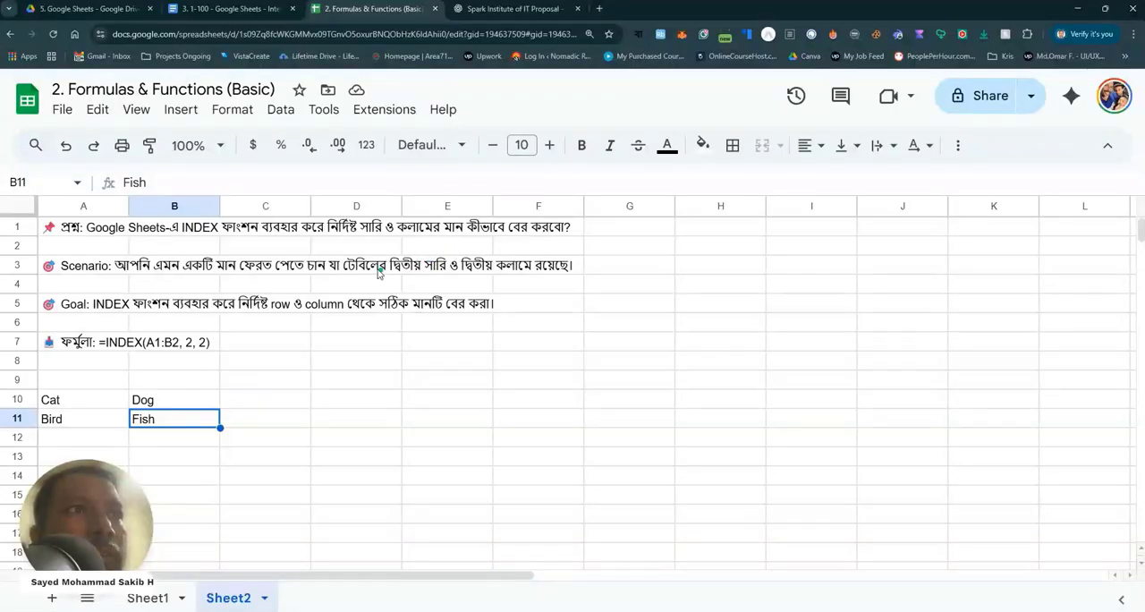
click(180, 207)
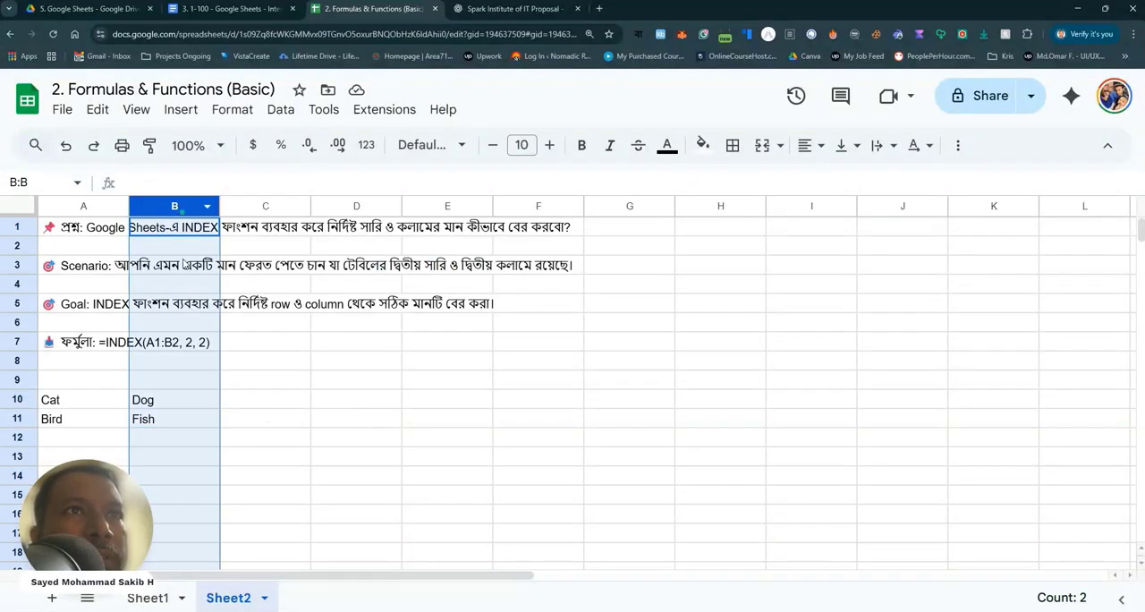
click(159, 422)
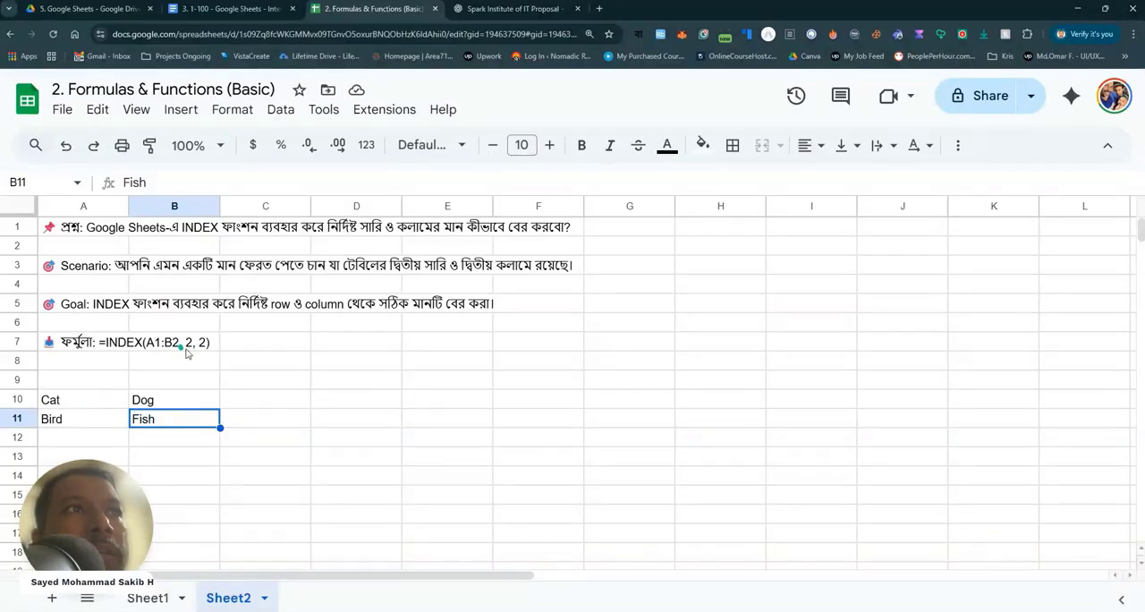
click(281, 405)
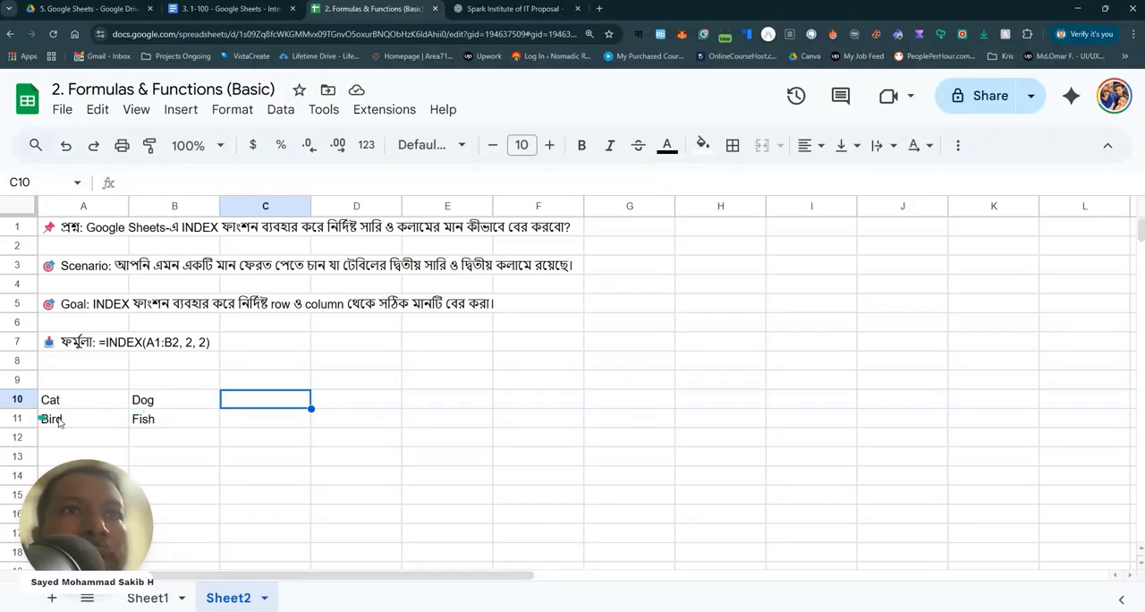
click(25, 417)
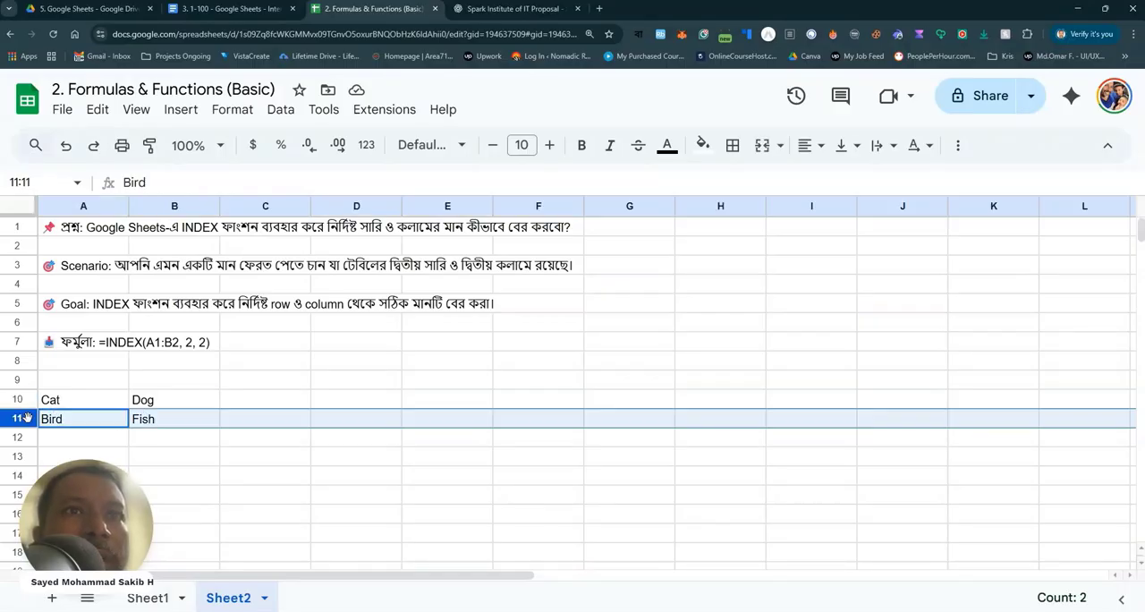
click(178, 205)
click(27, 422)
click(149, 424)
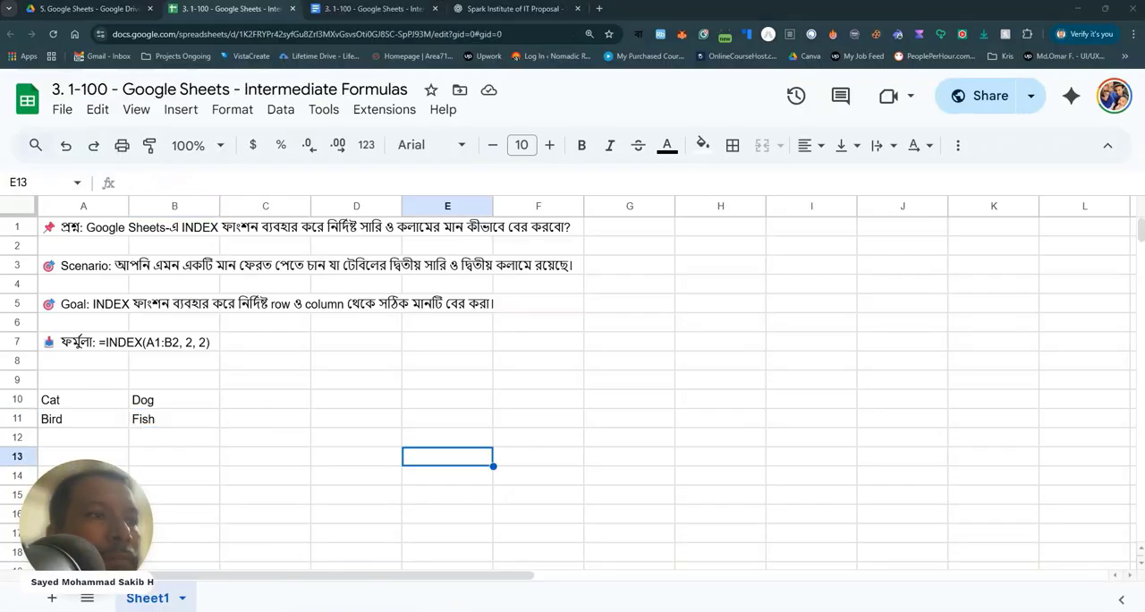
Enter =INDEX(A10:B11,2,2) in C10 to return the value from the table's second row and second column.
click(260, 405)
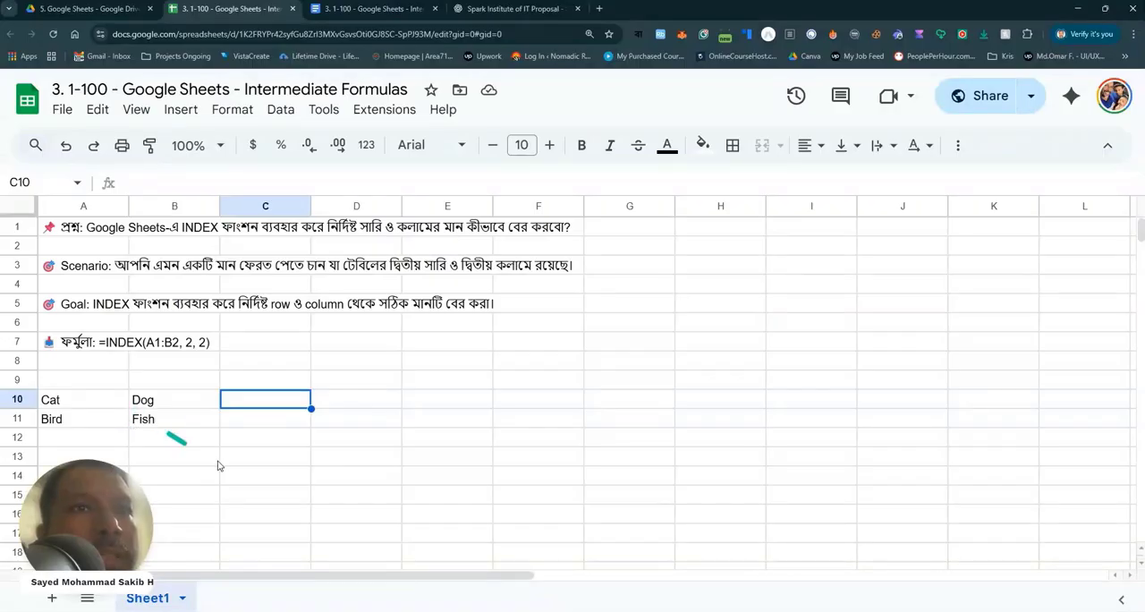
text(=)
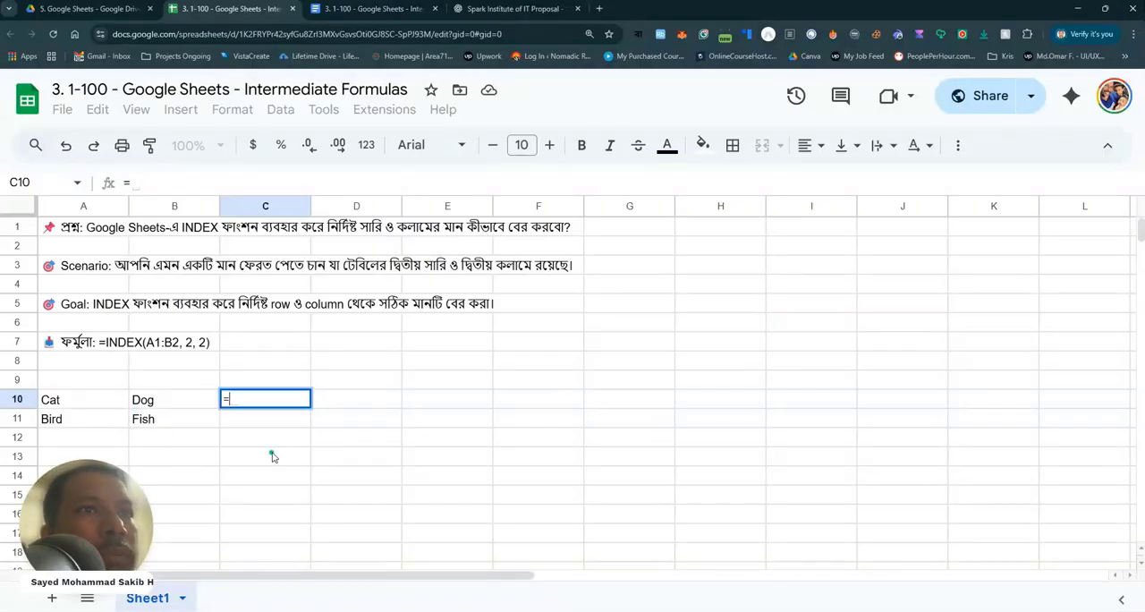
text(inde)
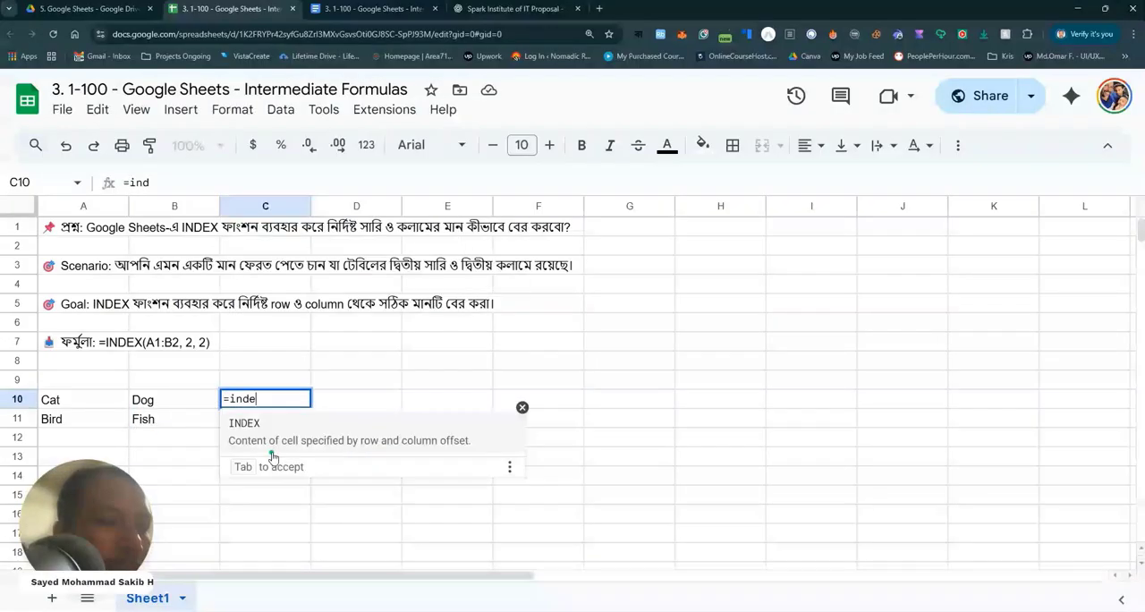
click(329, 439)
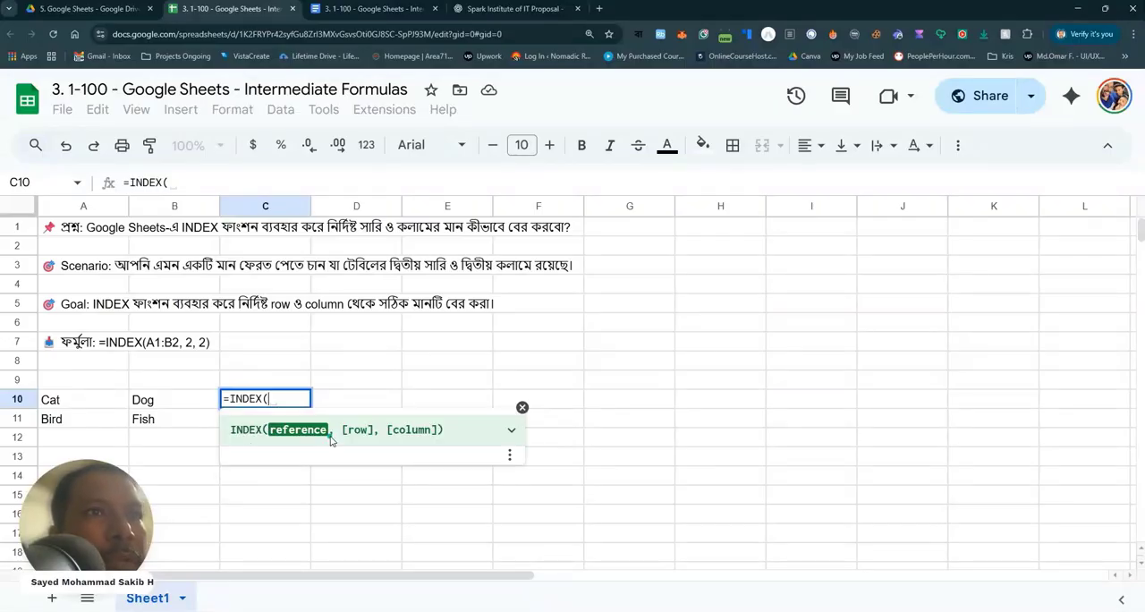
drag(65, 401, 184, 438)
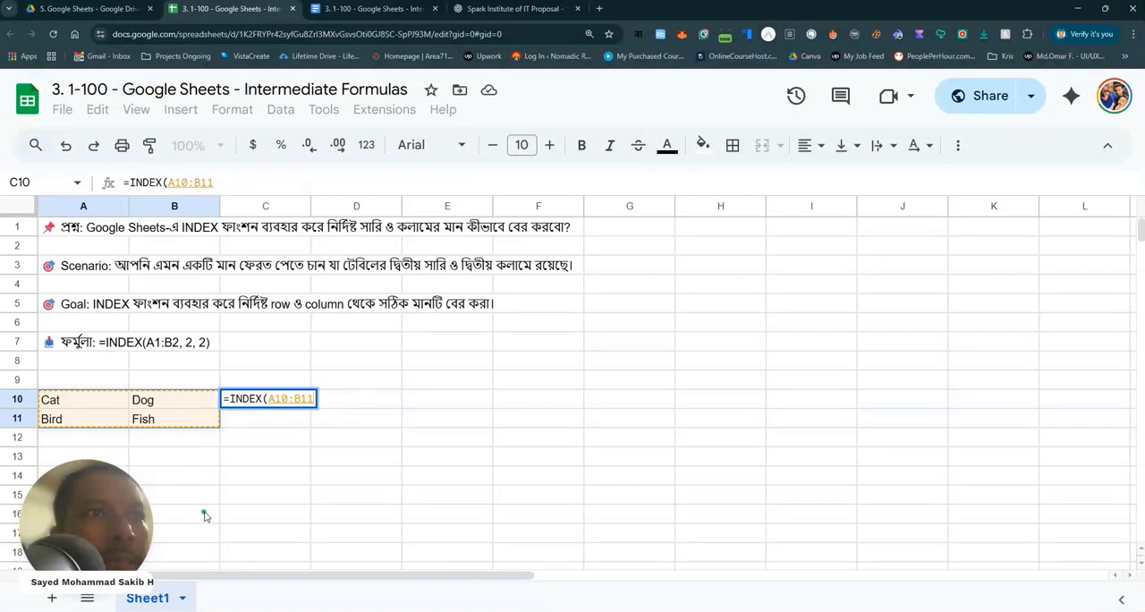
text(,)
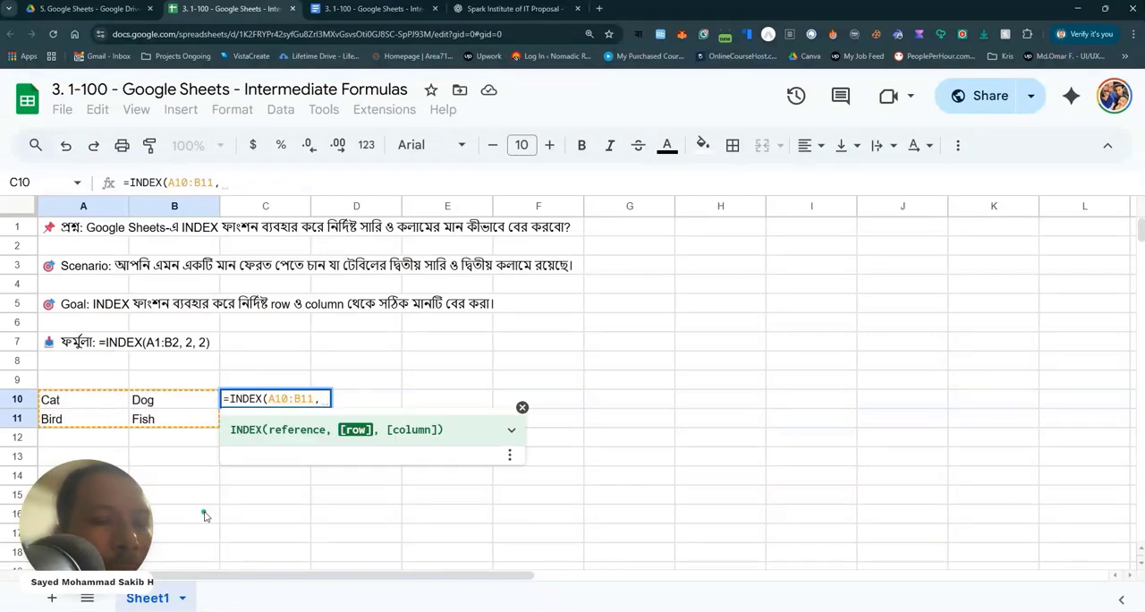
text(2,2)
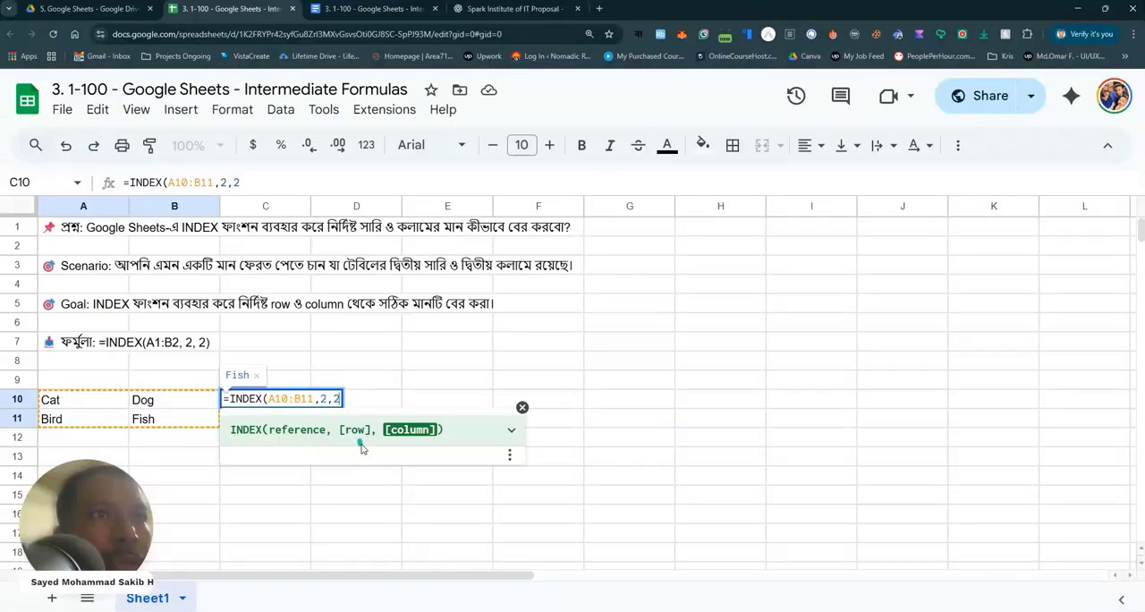
double_click(323, 398)
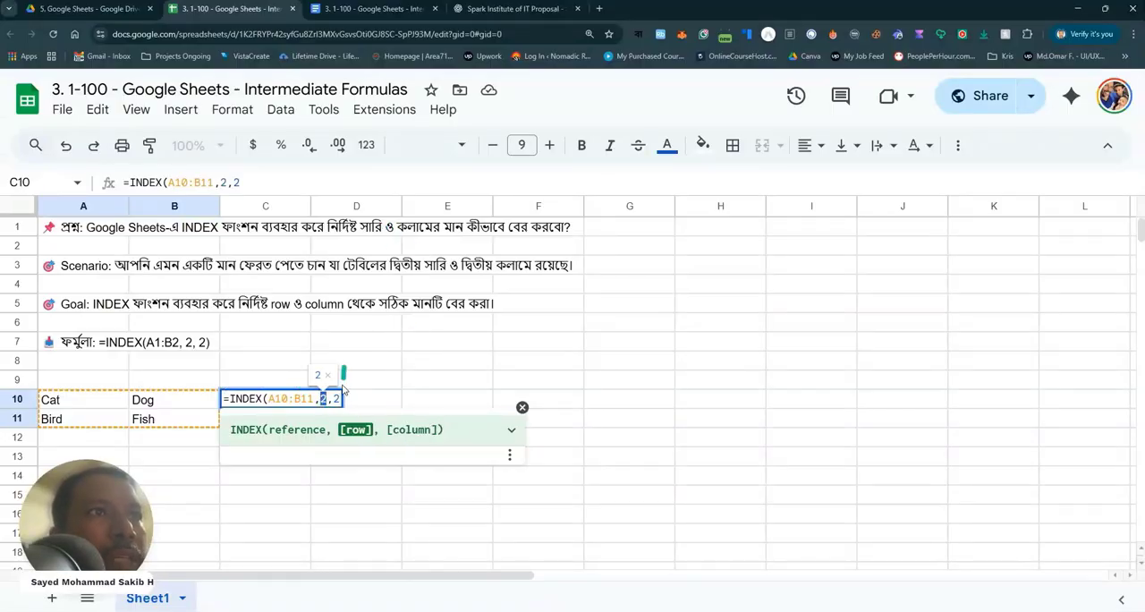
click(339, 398)
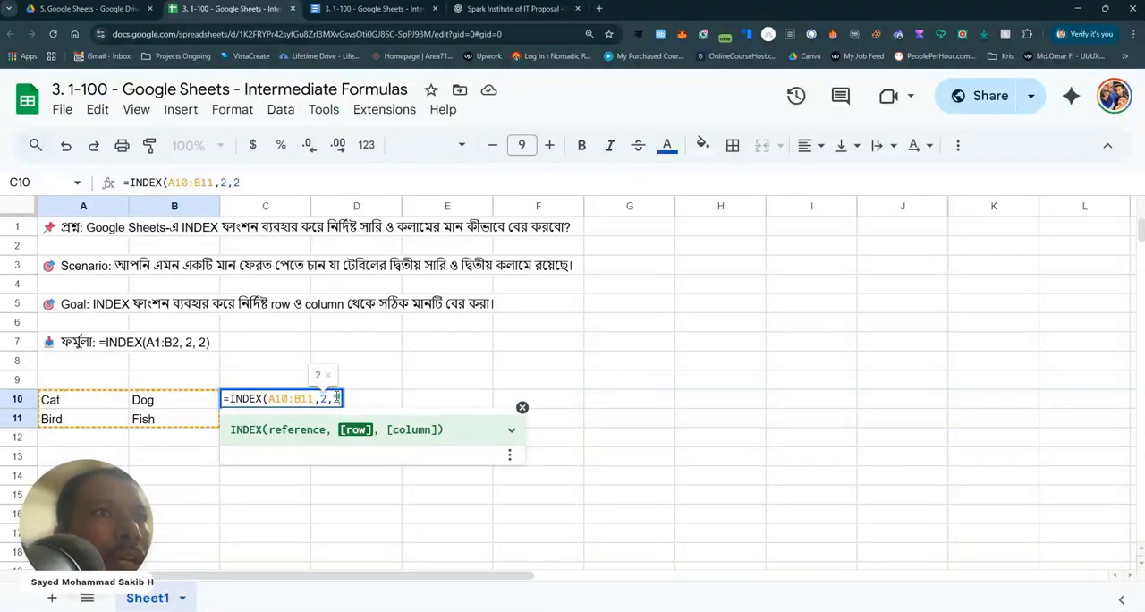
drag(338, 398, 334, 398)
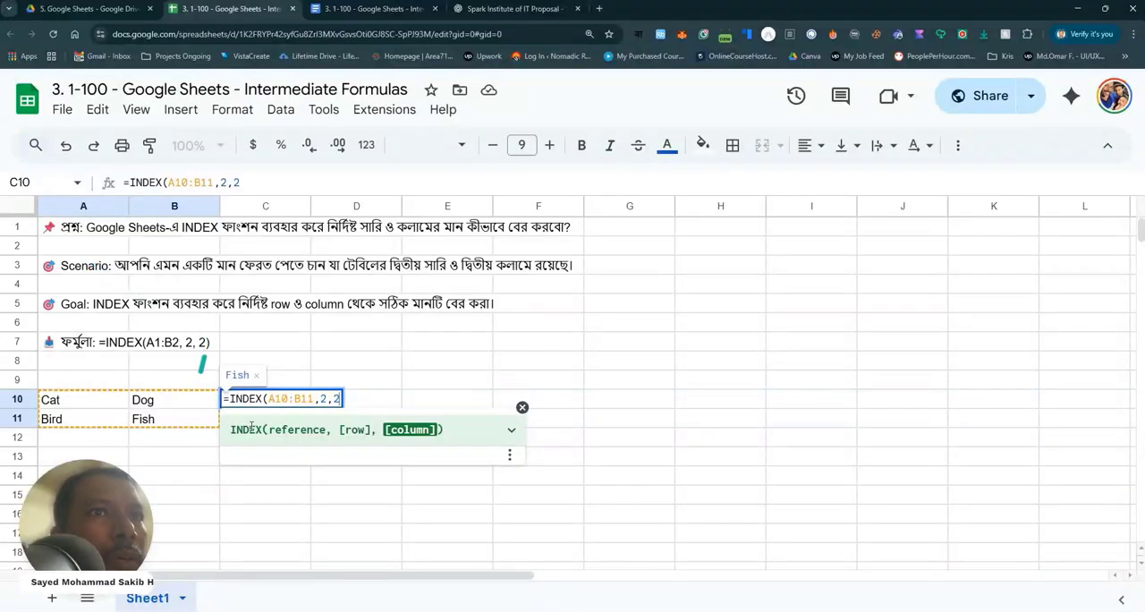
text())
key(Return)
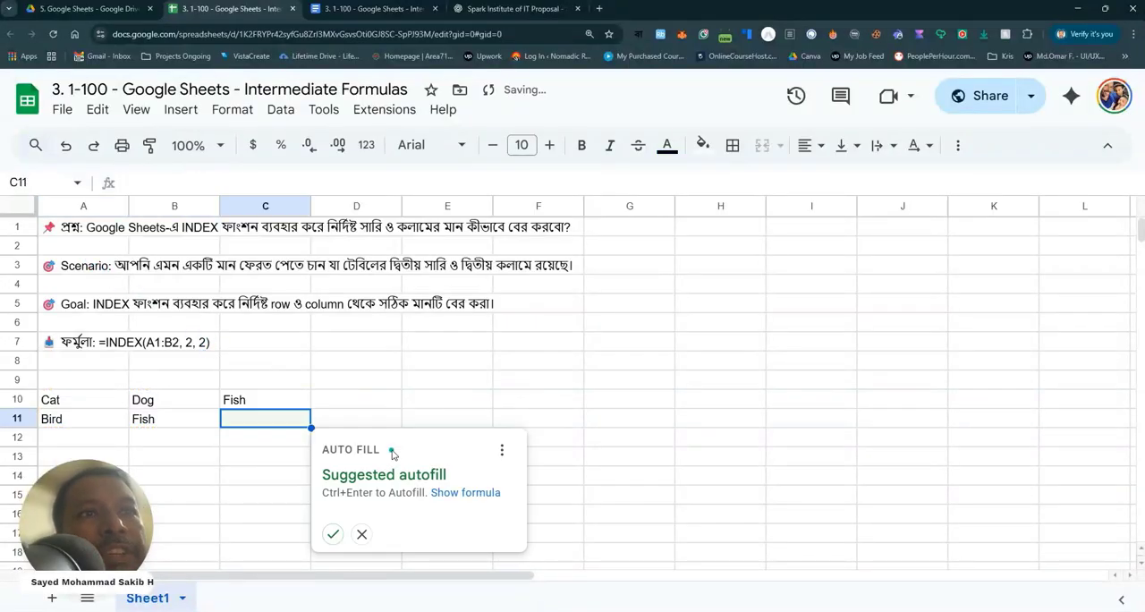
click(387, 400)
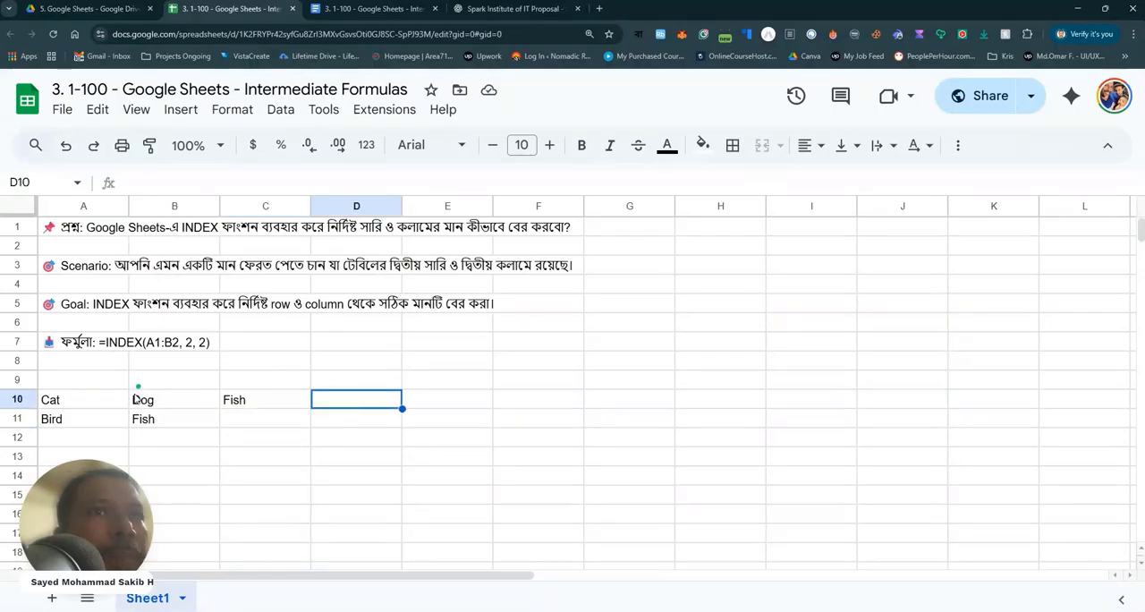
click(18, 399)
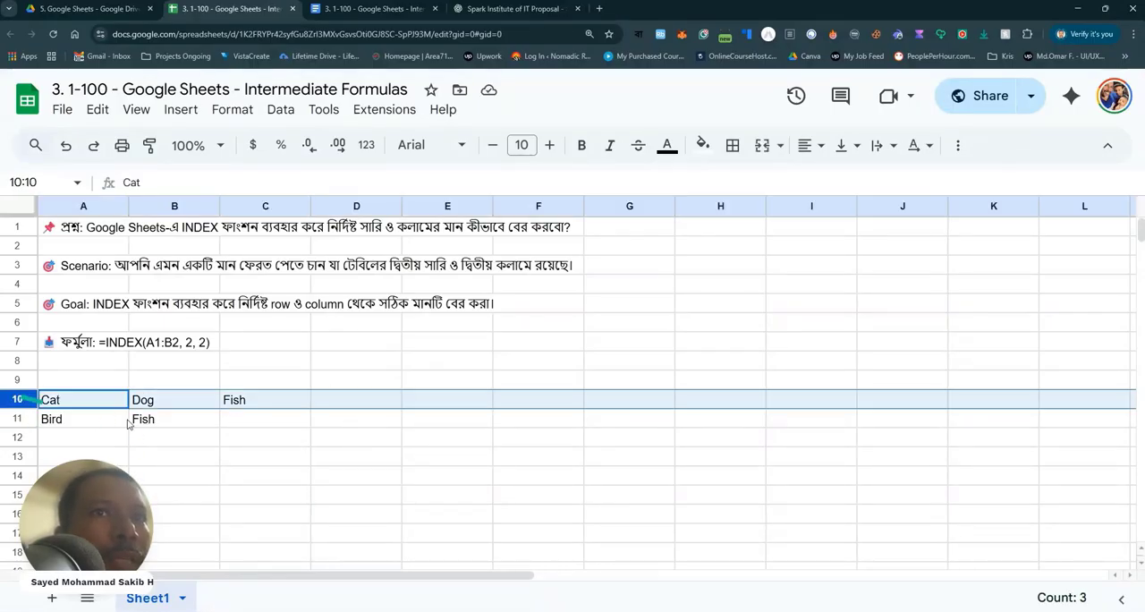
click(160, 402)
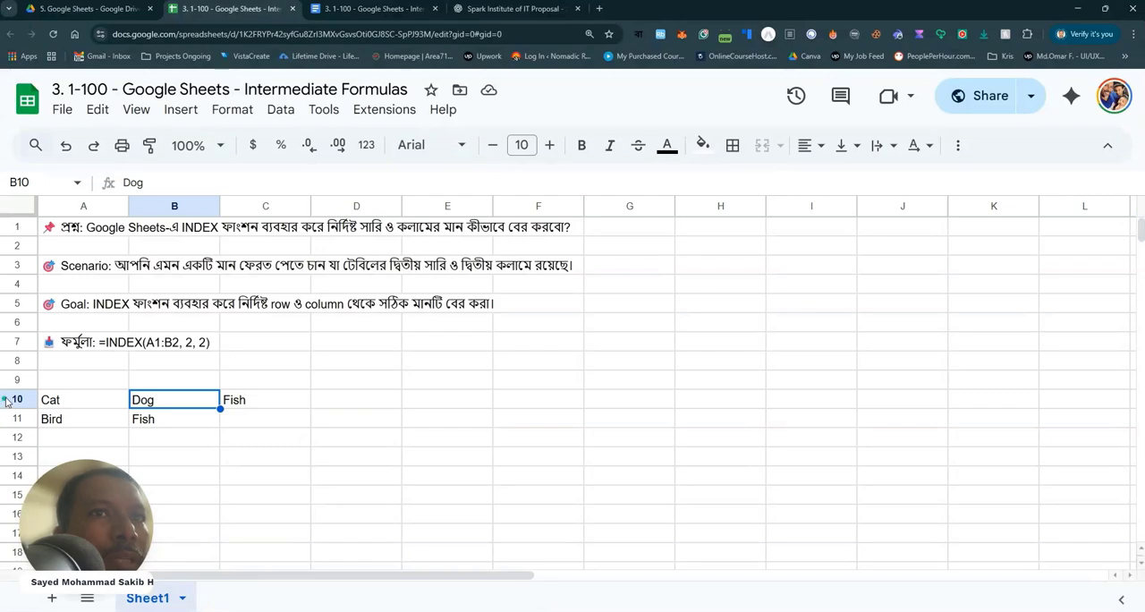
click(7, 400)
click(156, 401)
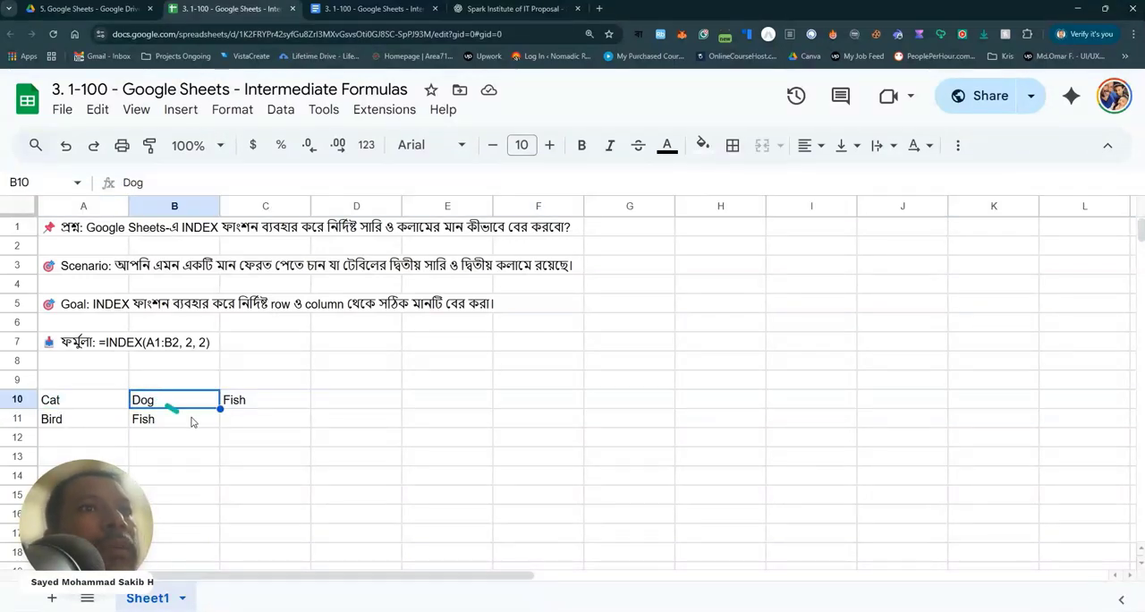
Enter =INDEX(A10:B11,1,2) in D10 to return the value from the table's first row and second column.
click(352, 400)
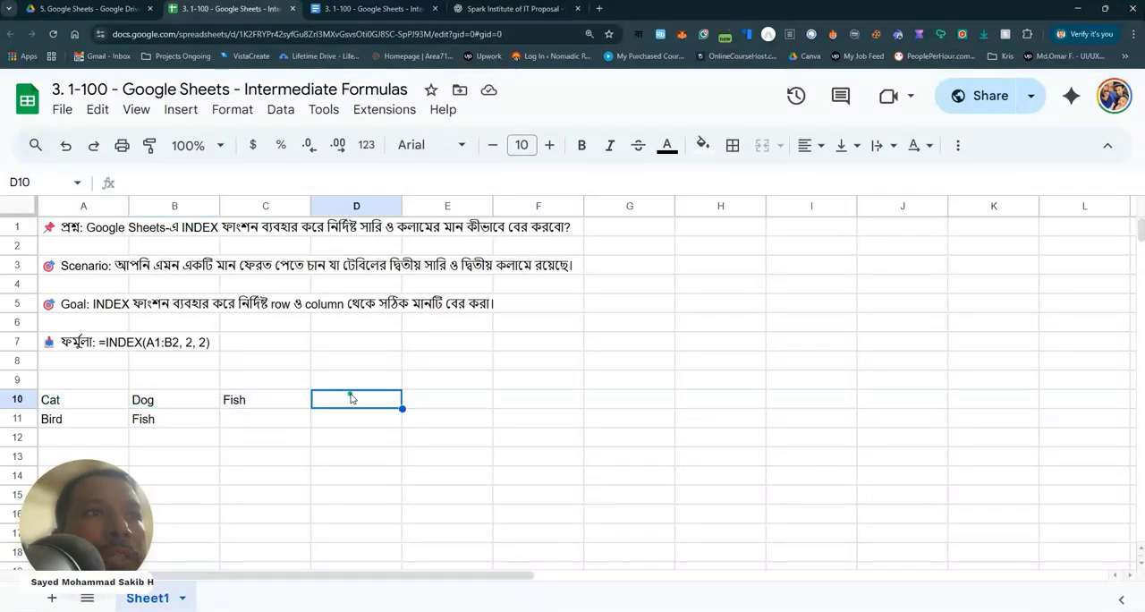
text(=match)
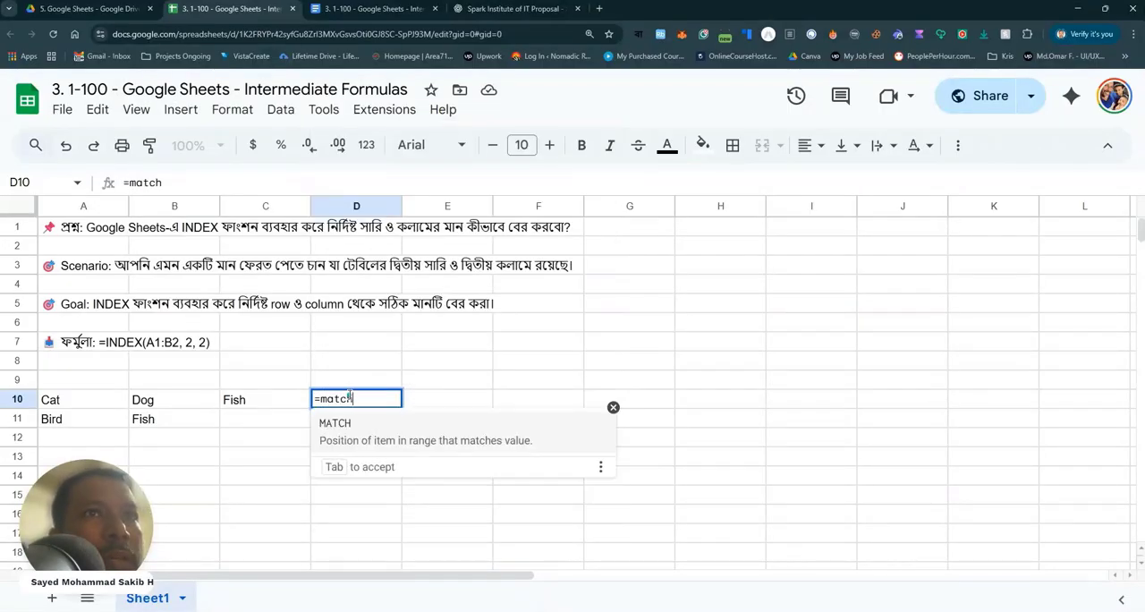
key(BackSpace)
key(BackSpace)
key(BackSpace)
key(BackSpace)
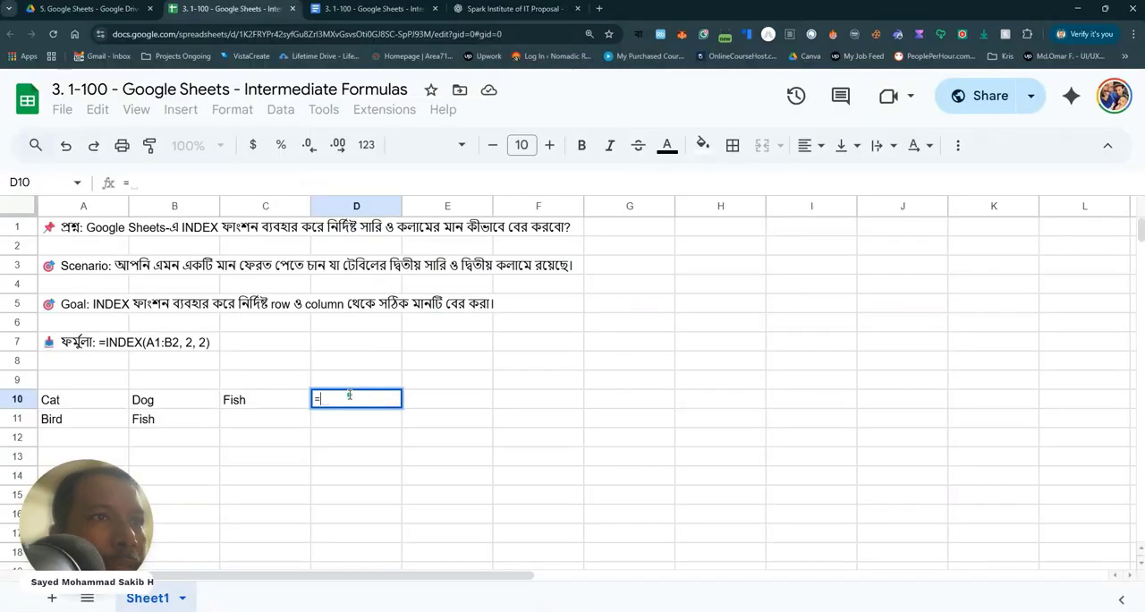
text(ind)
key(Tab)
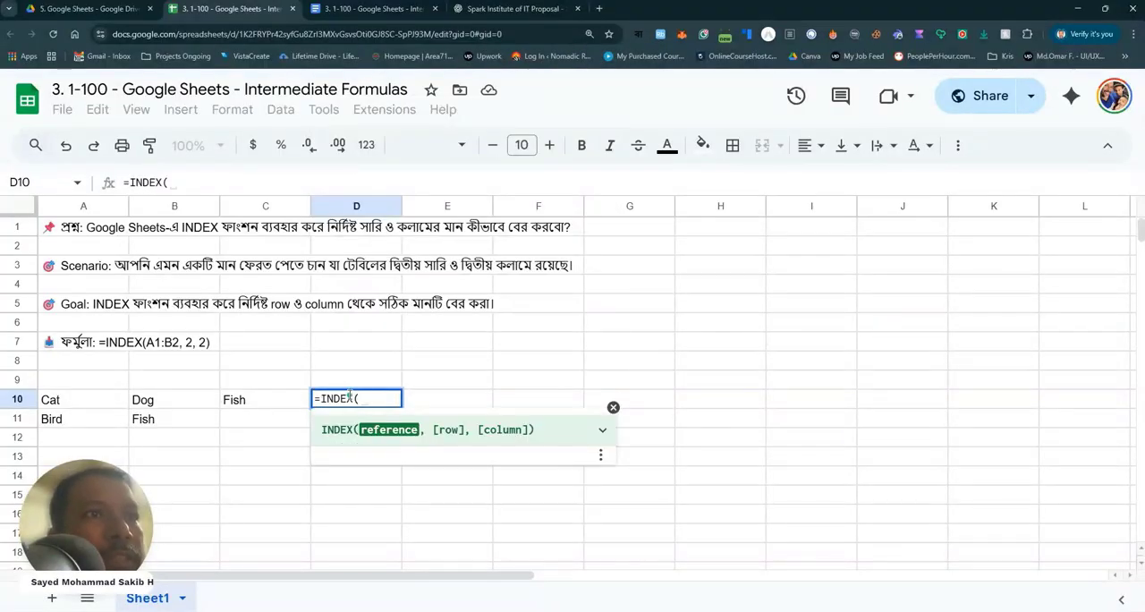
click(95, 398)
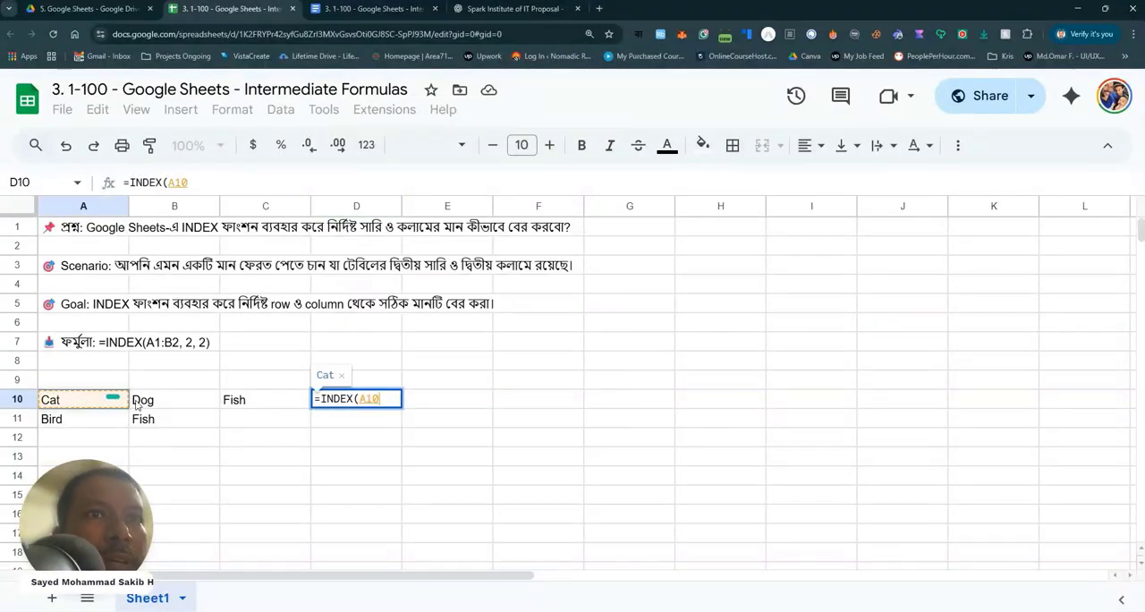
drag(137, 404, 157, 424)
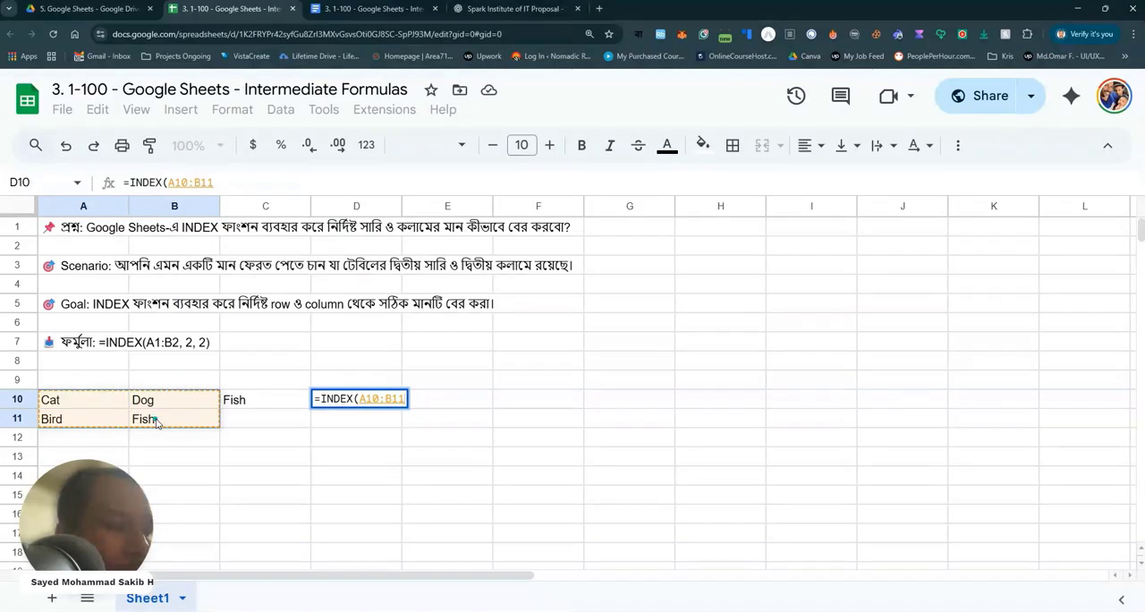
text(,)
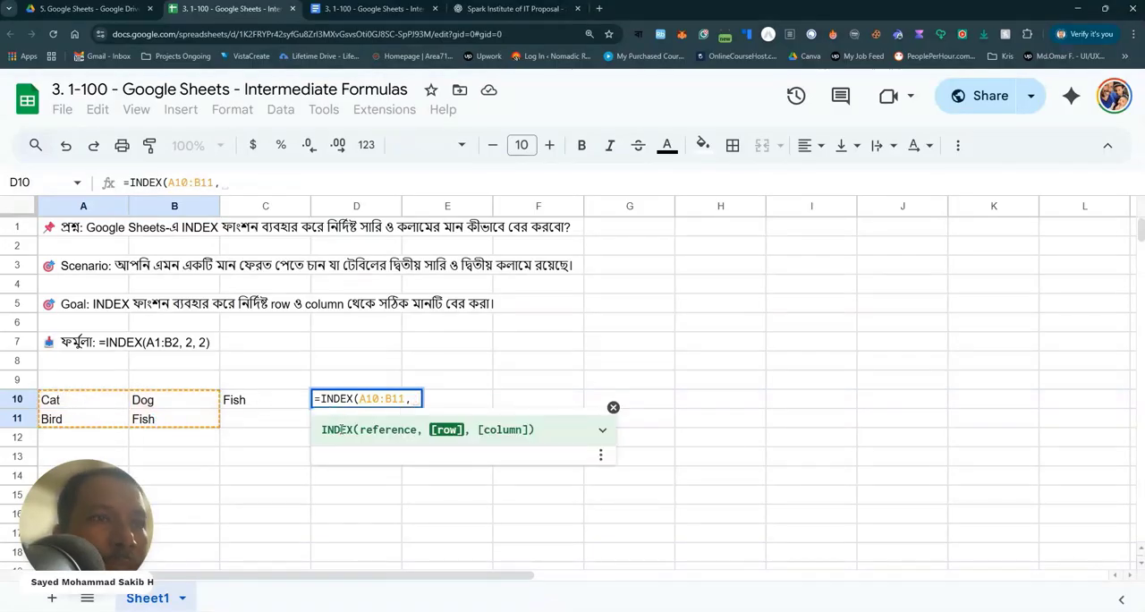
text(1)
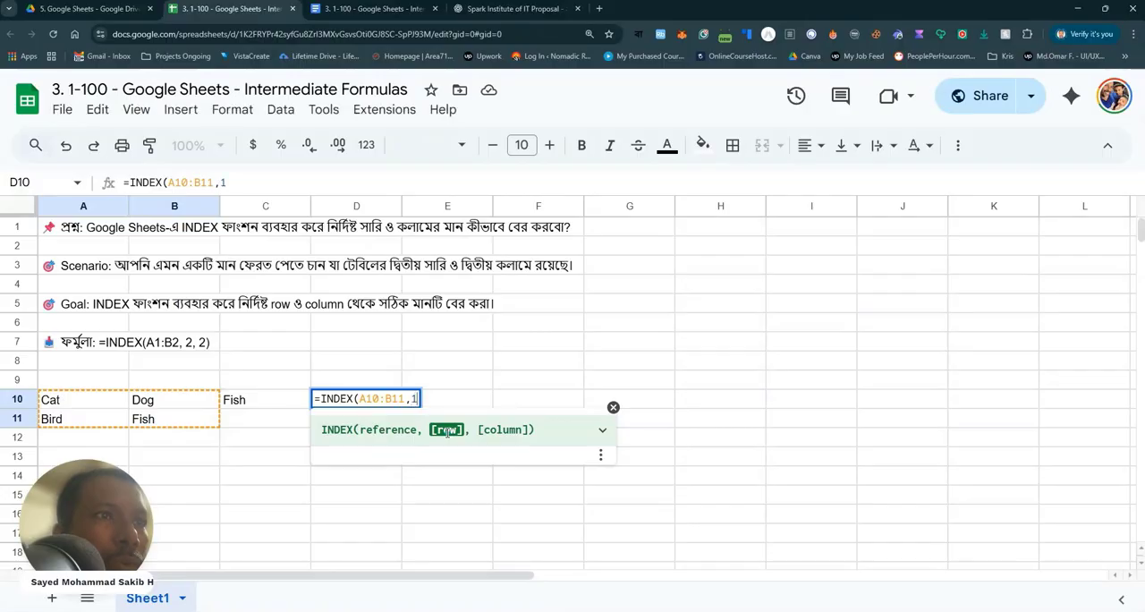
text(,)
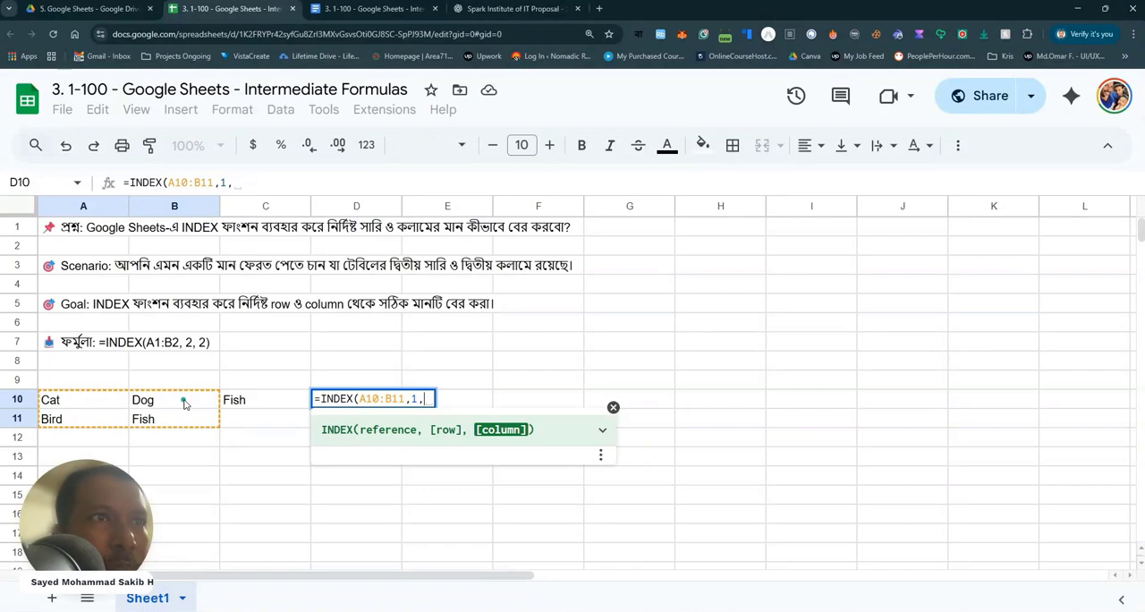
text(2)
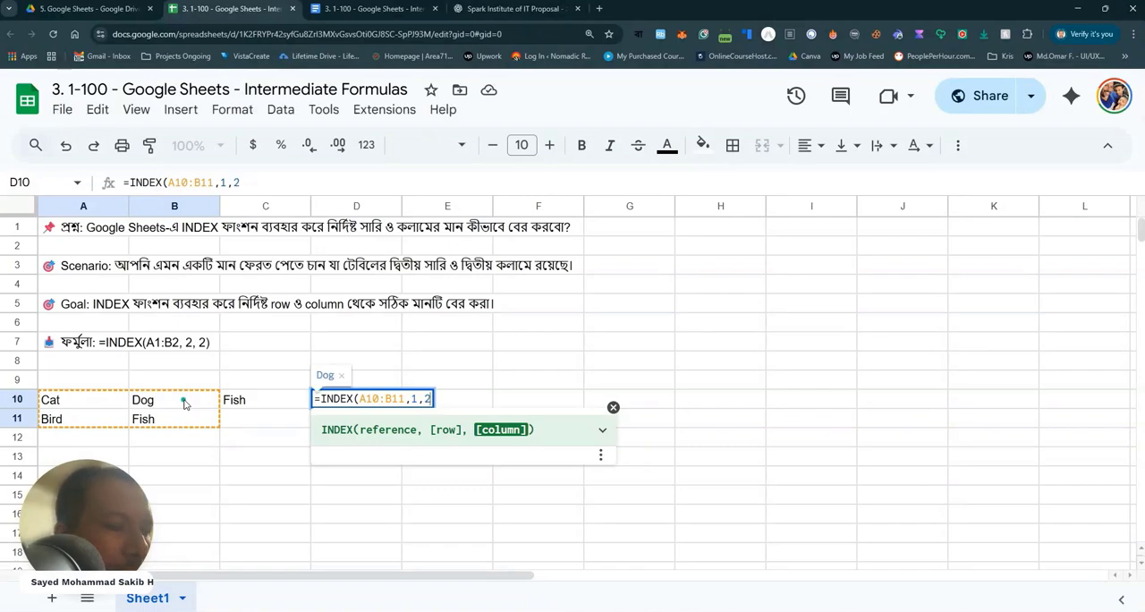
text())
key(Return)
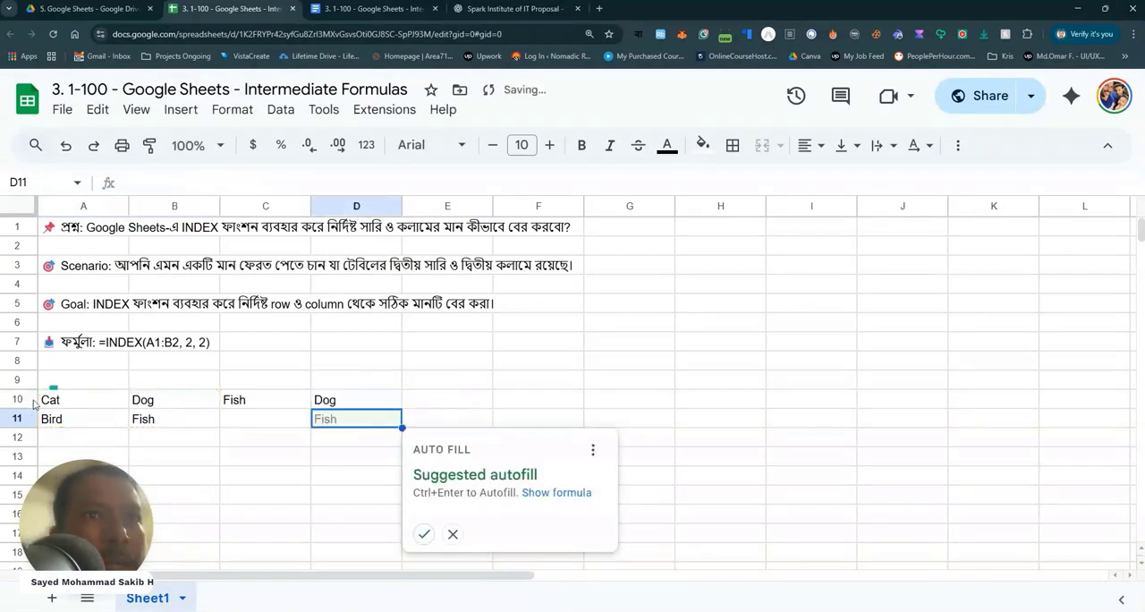
click(18, 401)
click(146, 402)
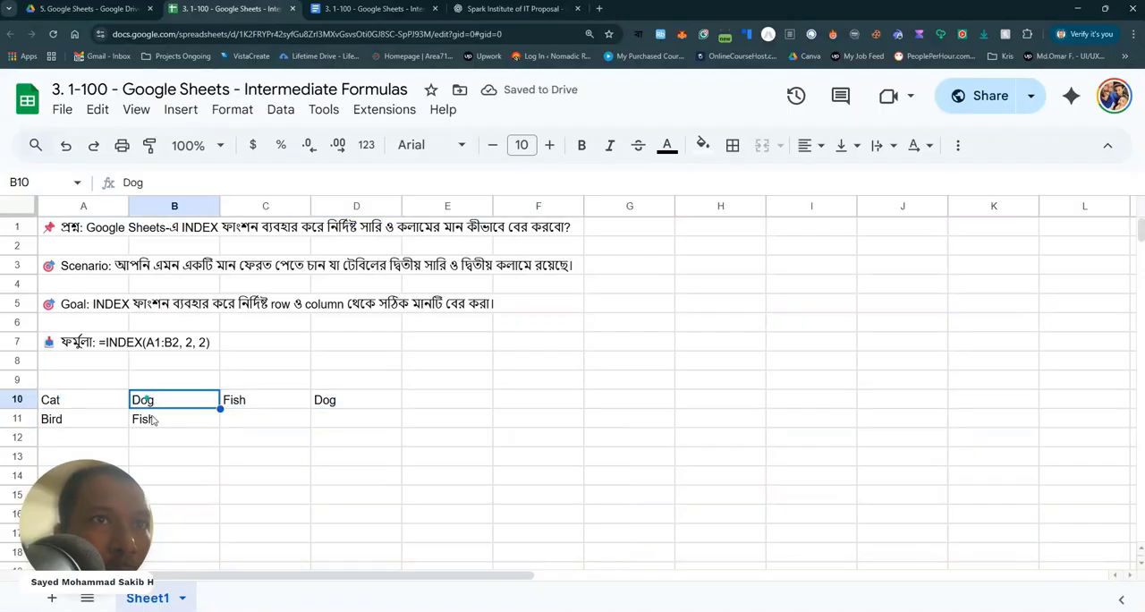
click(343, 402)
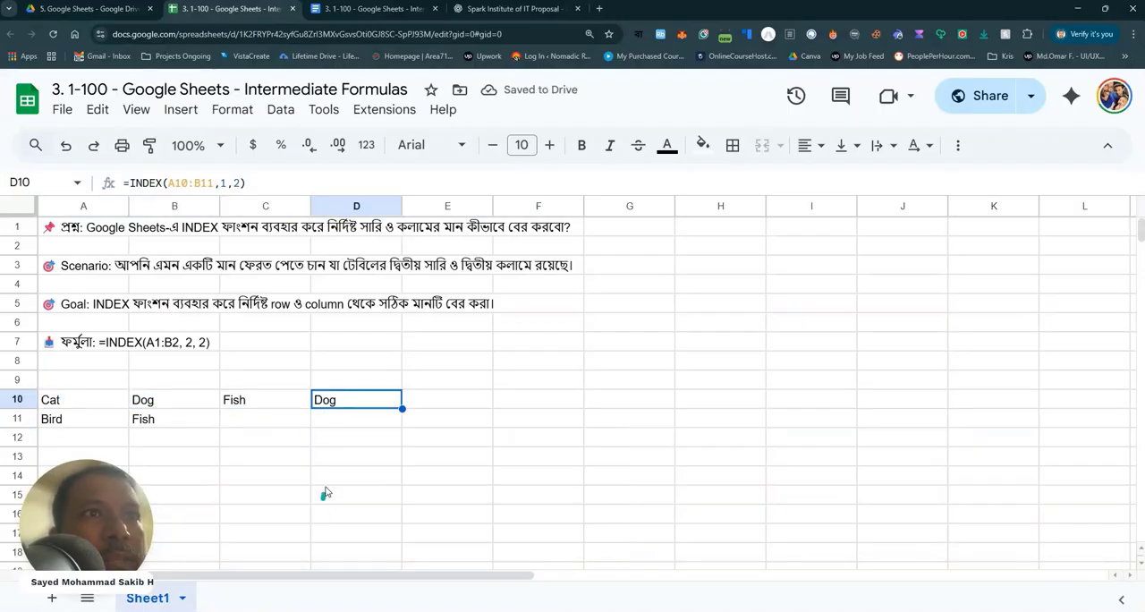
Enter =INDEX(A10:B11,1,1) in E10 to return the value from the table's first row and first column.
click(416, 397)
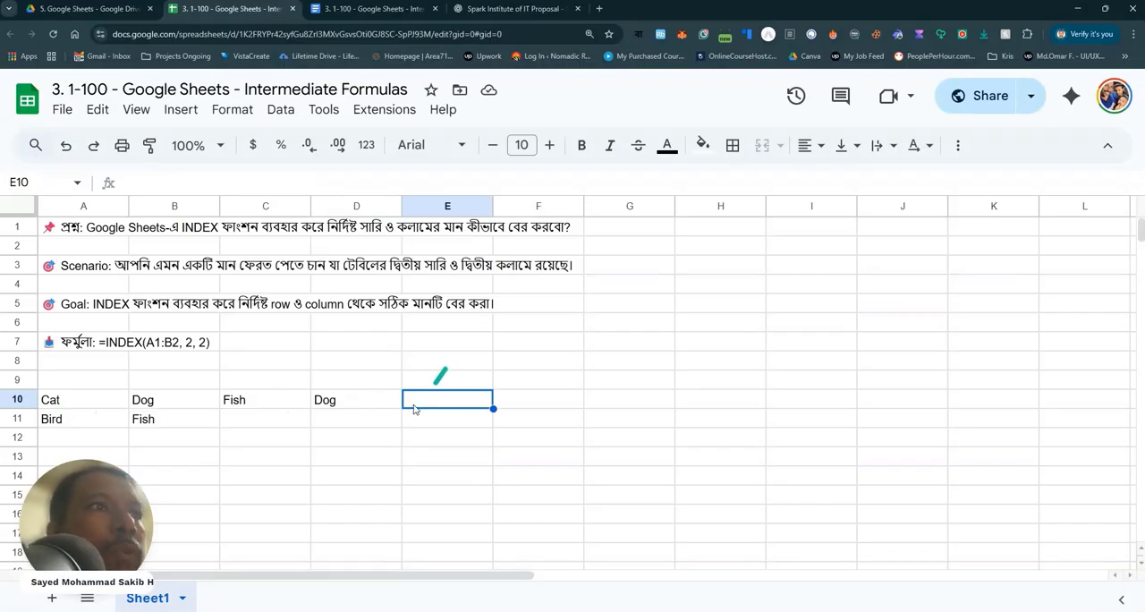
text(=)
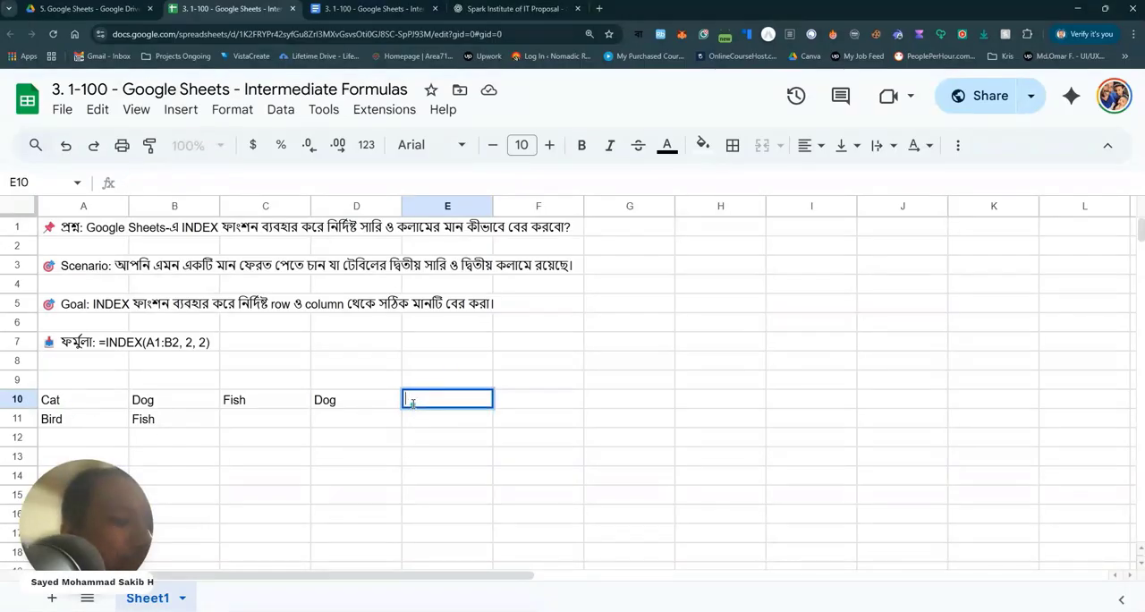
text(inde)
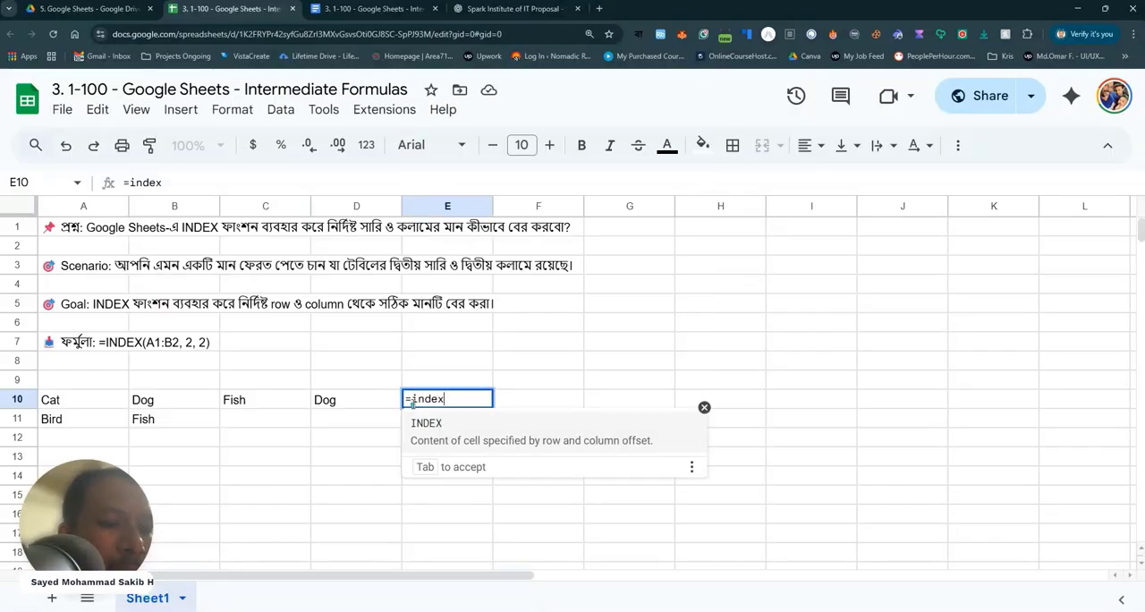
text(x)
key(Tab)
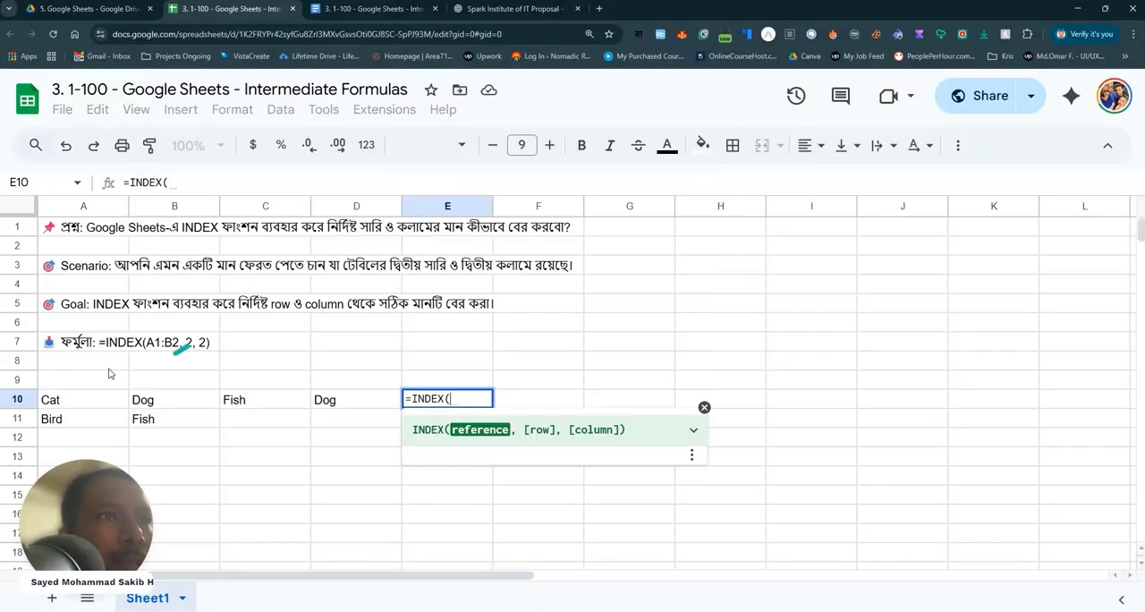
drag(77, 402, 145, 419)
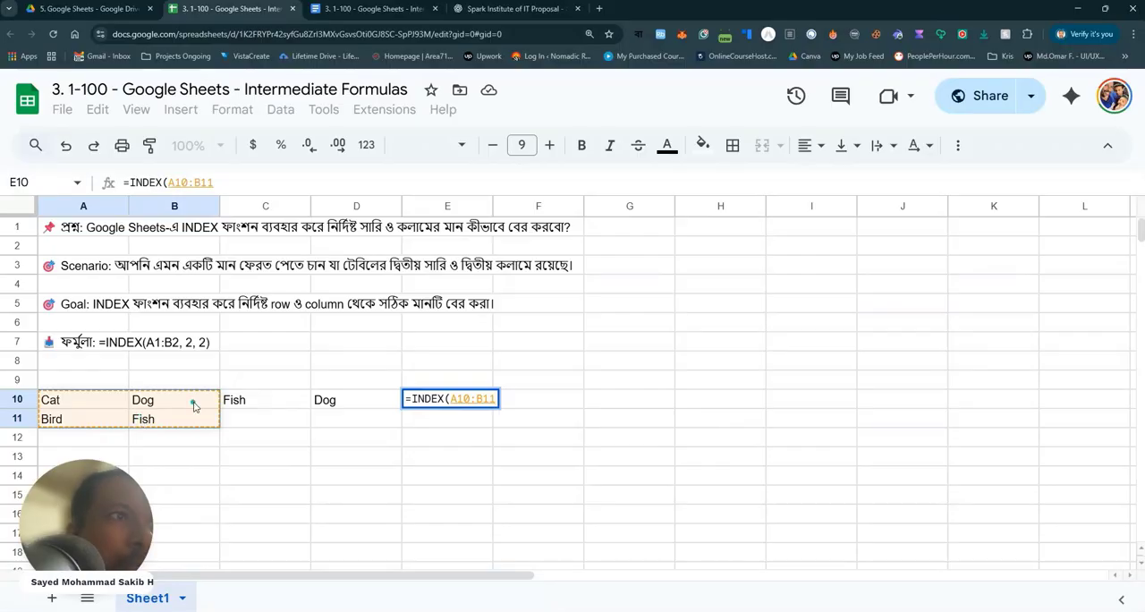
text(,1,)
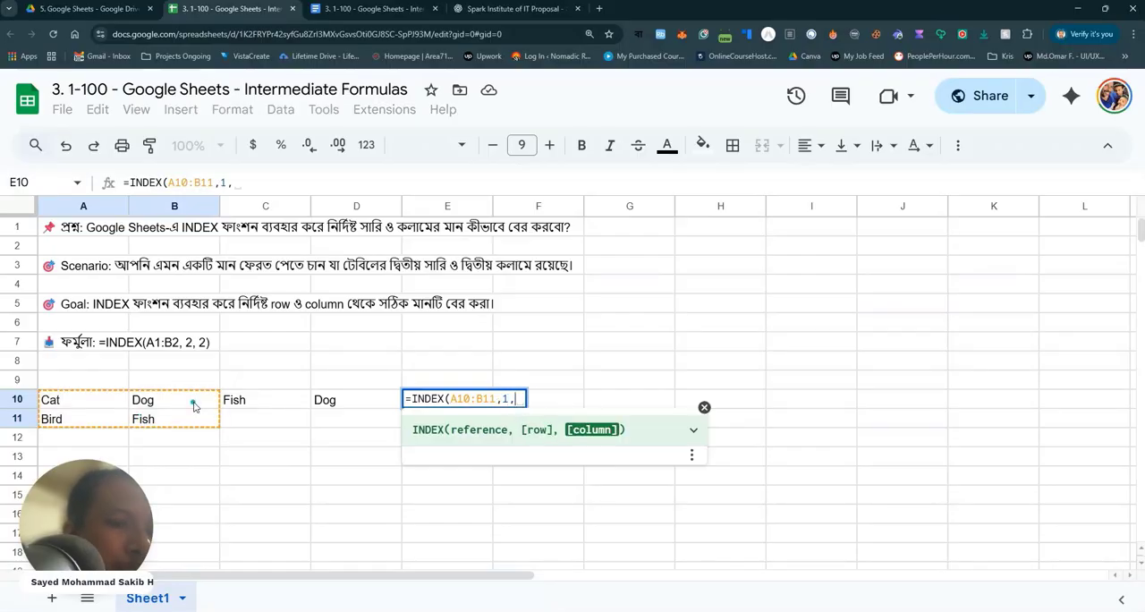
text(1))
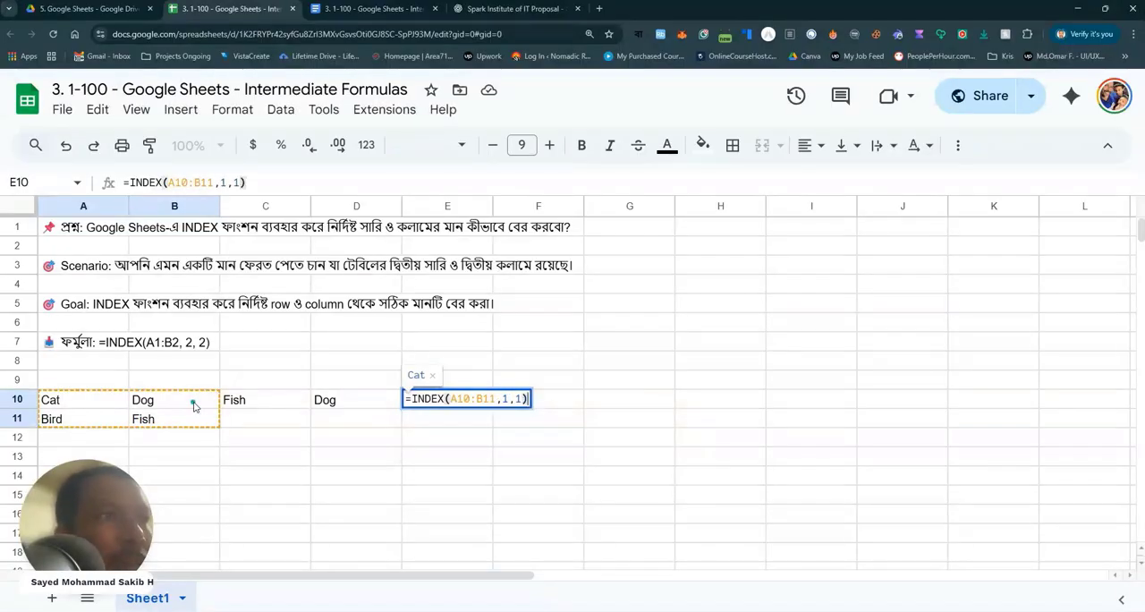
key(Return)
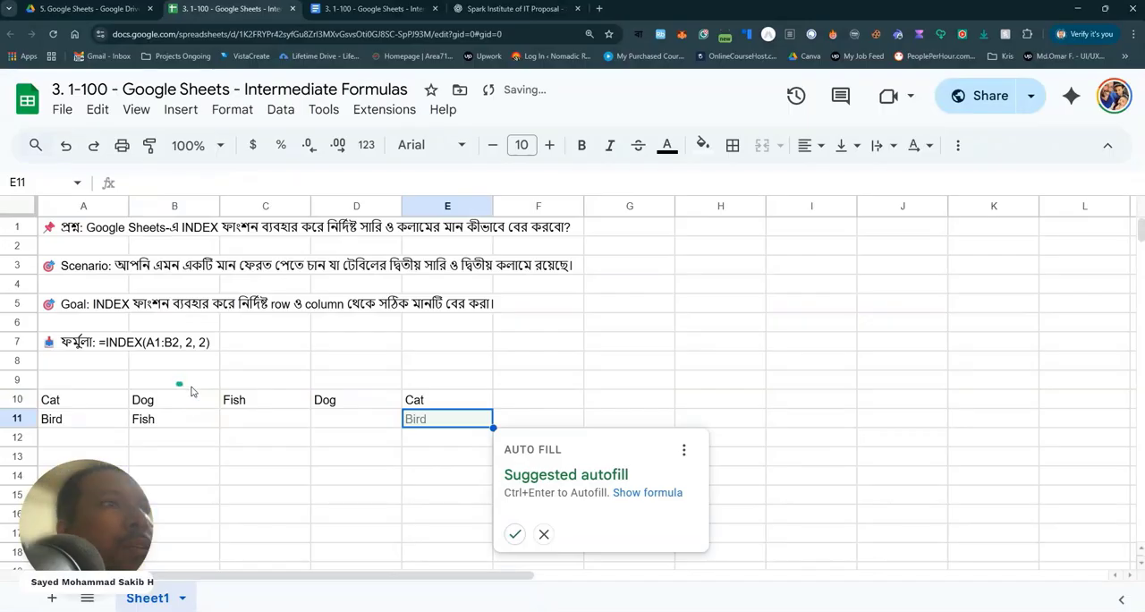
click(418, 491)
click(419, 407)
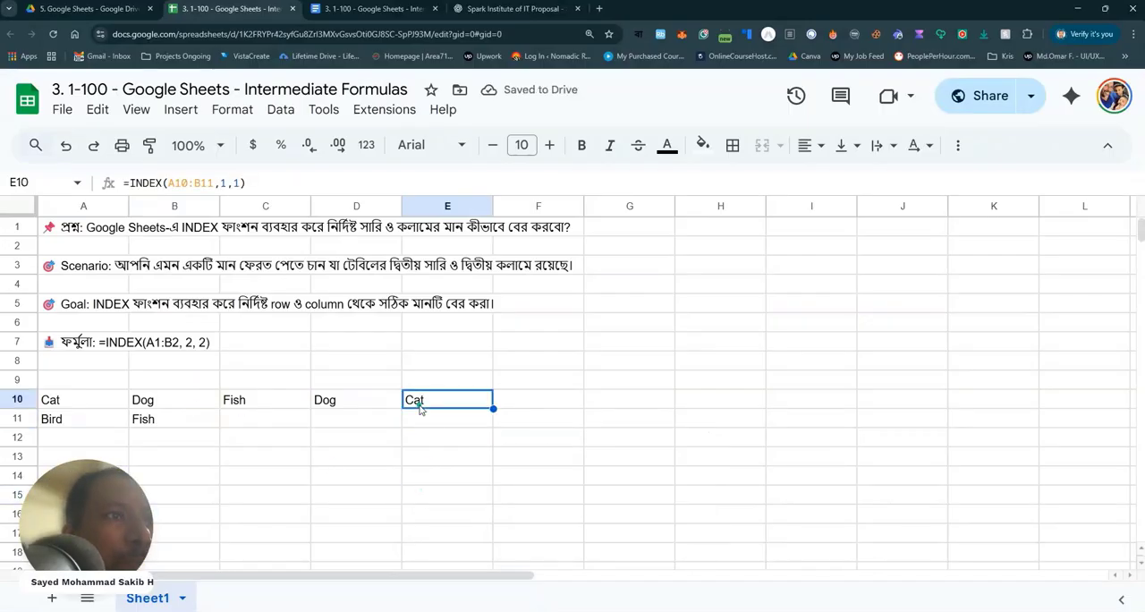
Enter =INDEX(A10:B11,2,1) in F10 to return the value from the table's second row and first column.
click(534, 407)
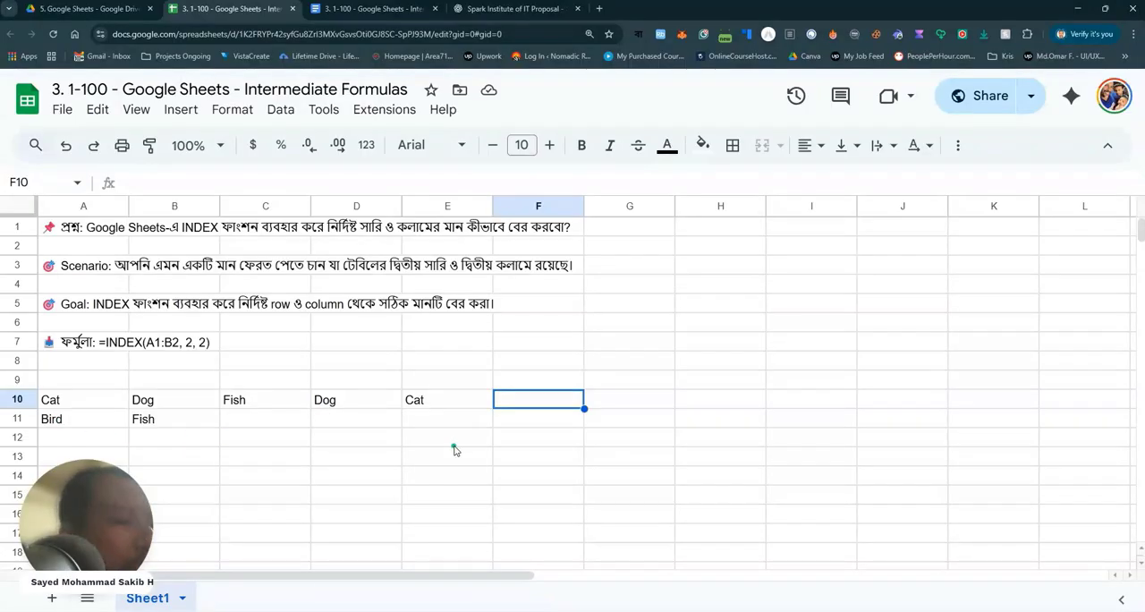
text(=in)
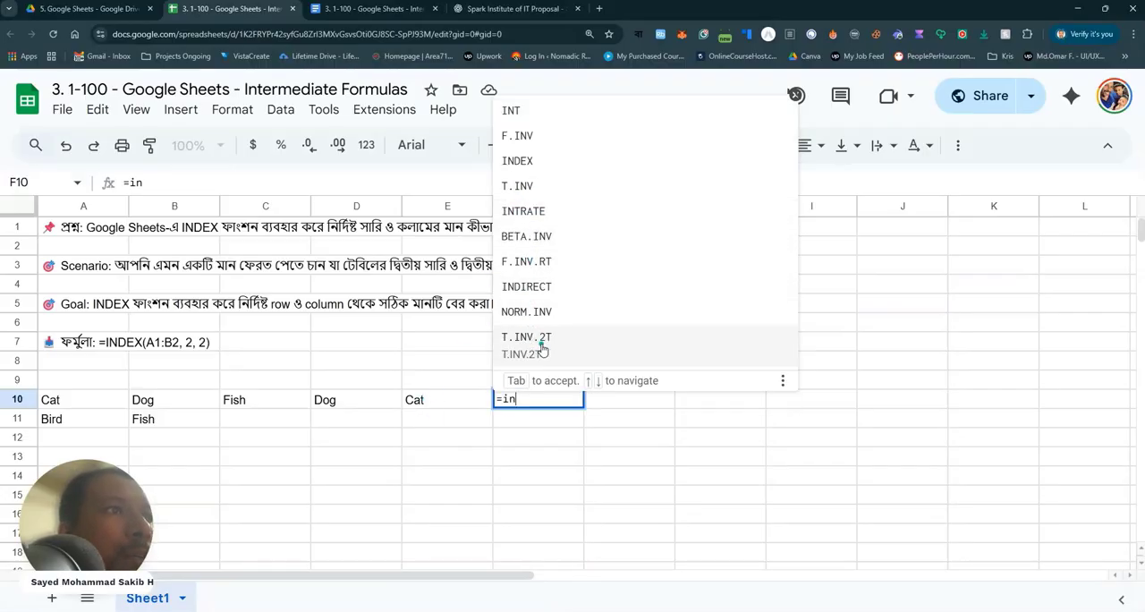
text(de)
click(517, 423)
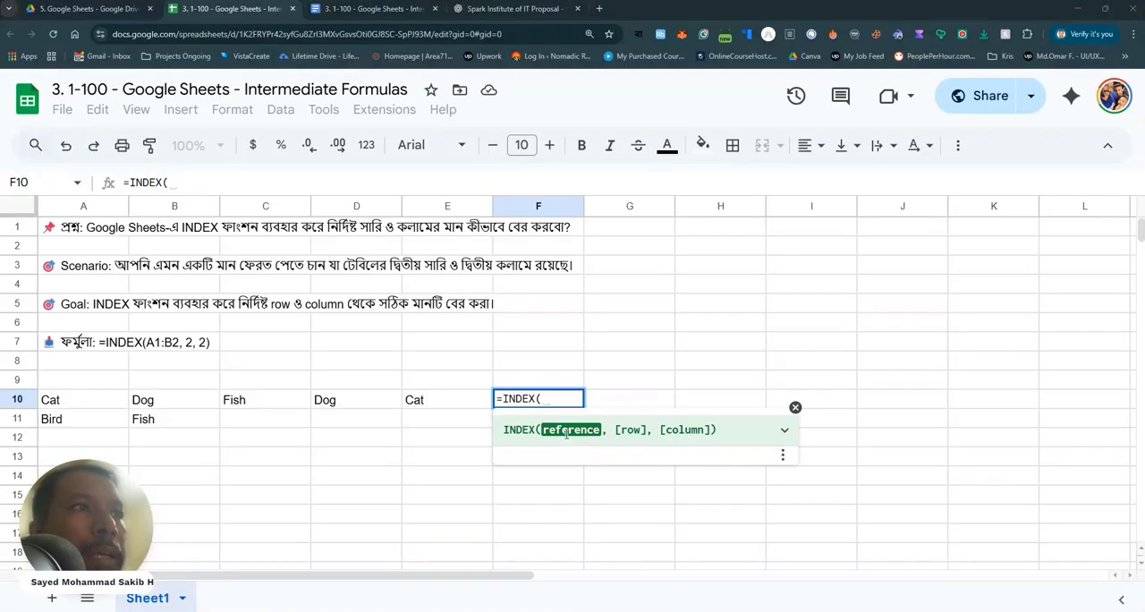
drag(79, 401, 150, 425)
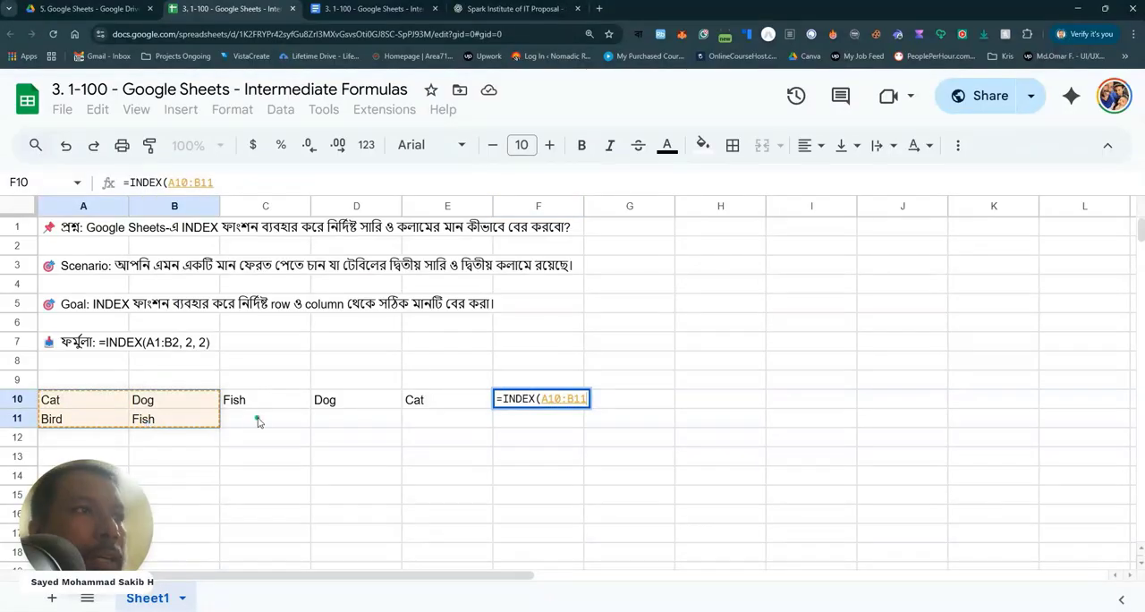
text(,)
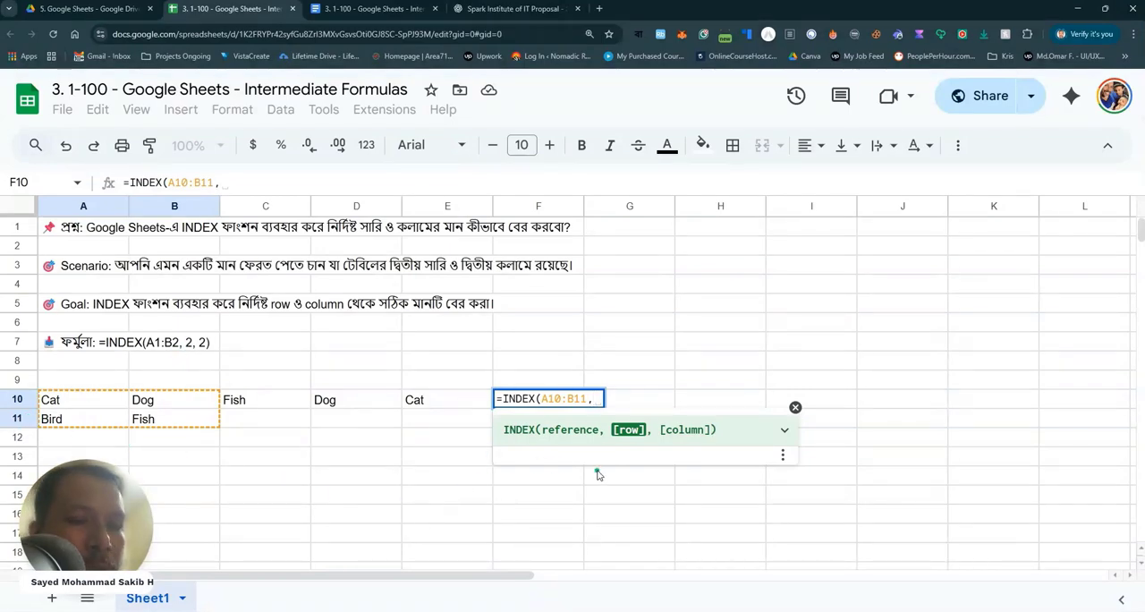
text(2,1)
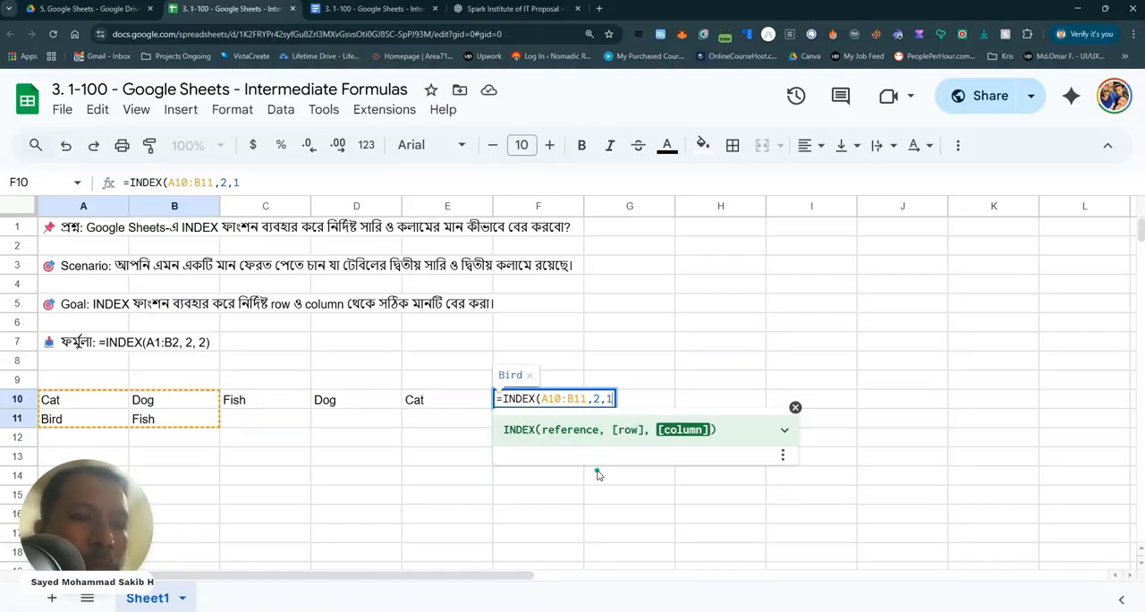
text())
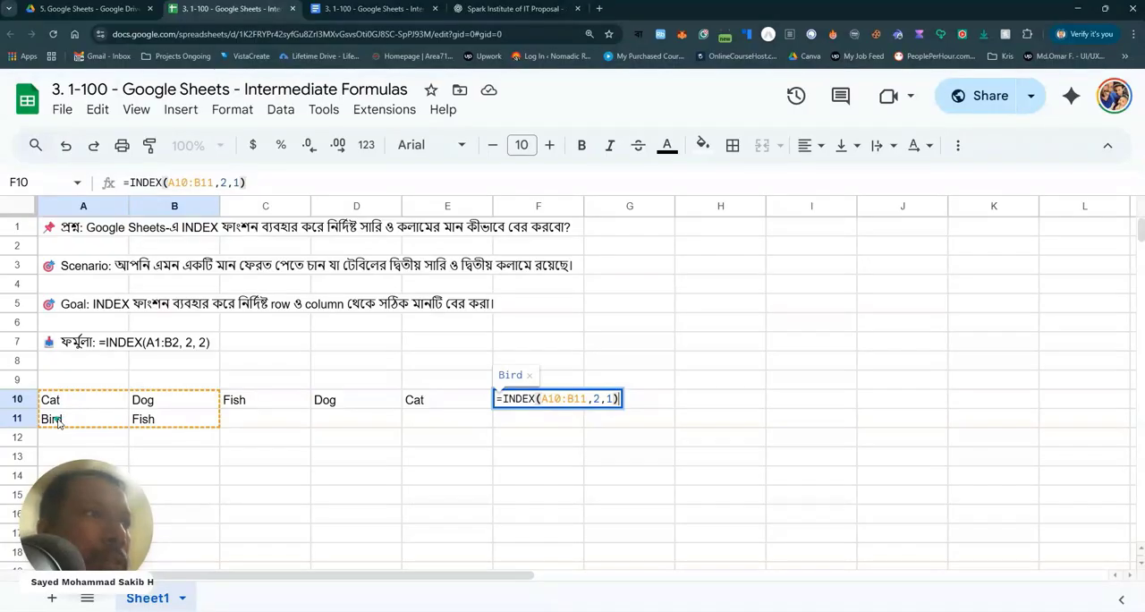
key(Return)
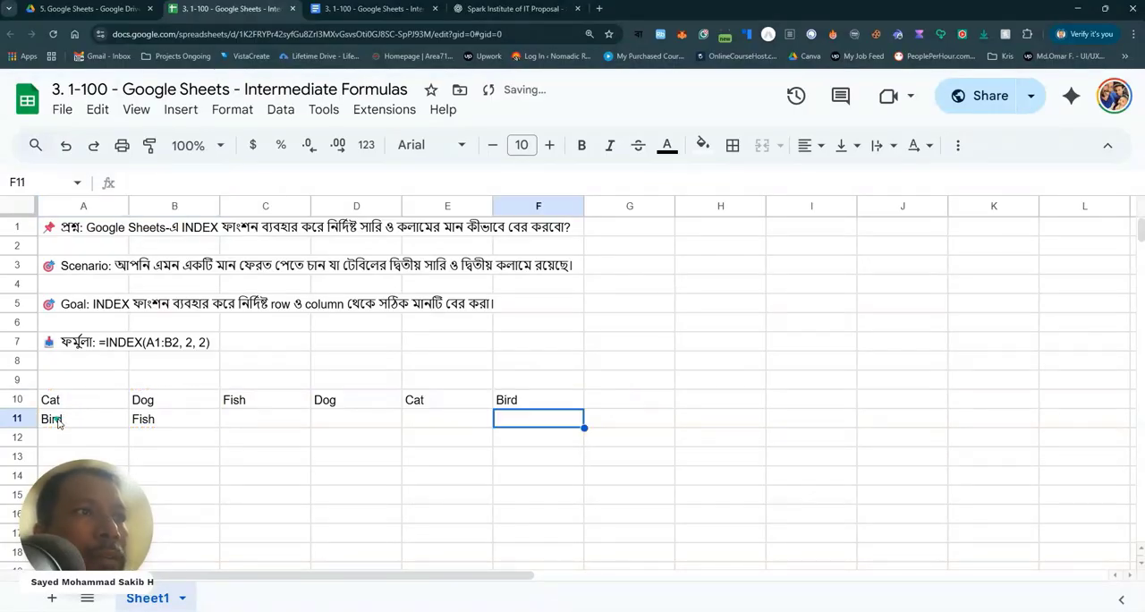
click(514, 401)
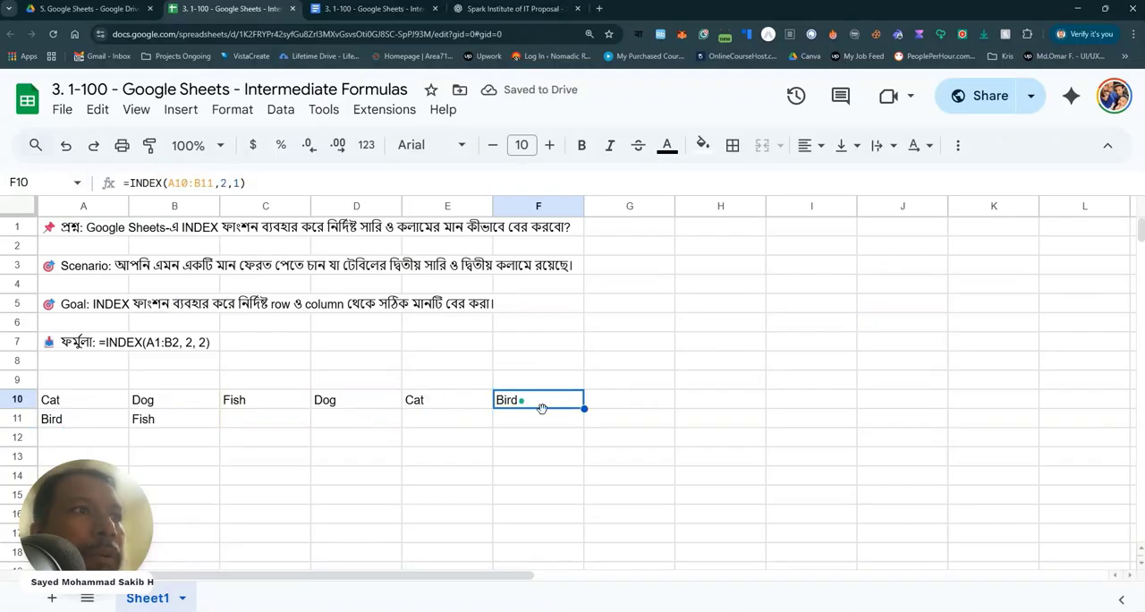